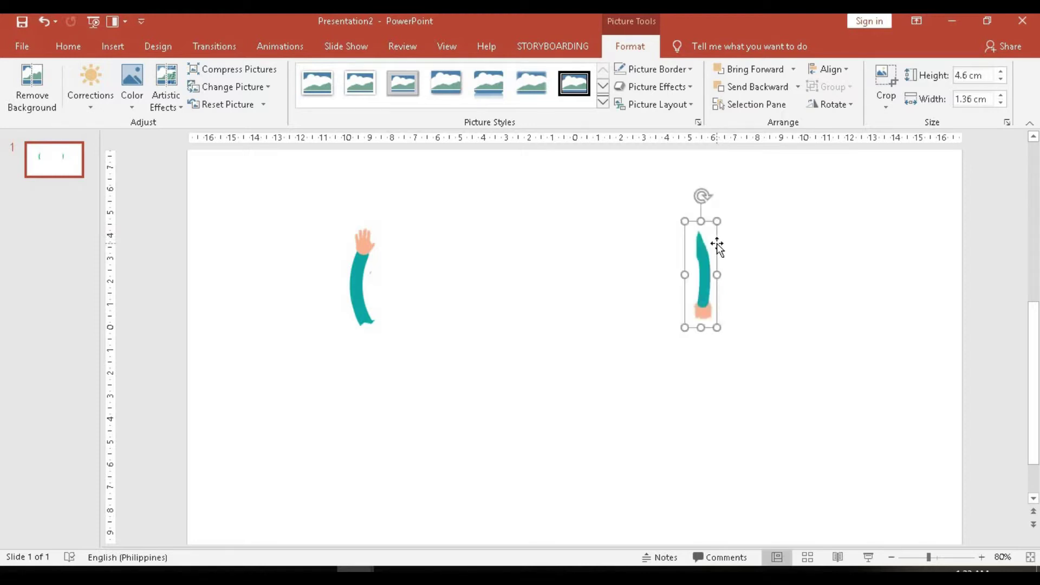
Step: Draw a rectangle about 9.19 cm high and 9.22 cm wide, centred on the lower end of the raised teal arm
{"action": "left_click", "coordinate": [623, 289]}
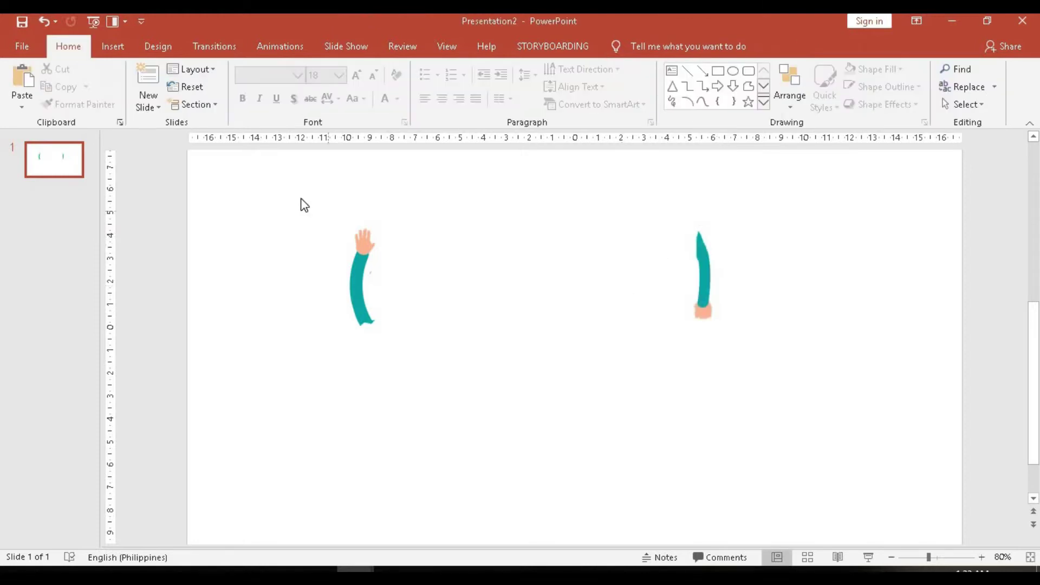
{"action": "left_click", "coordinate": [111, 46]}
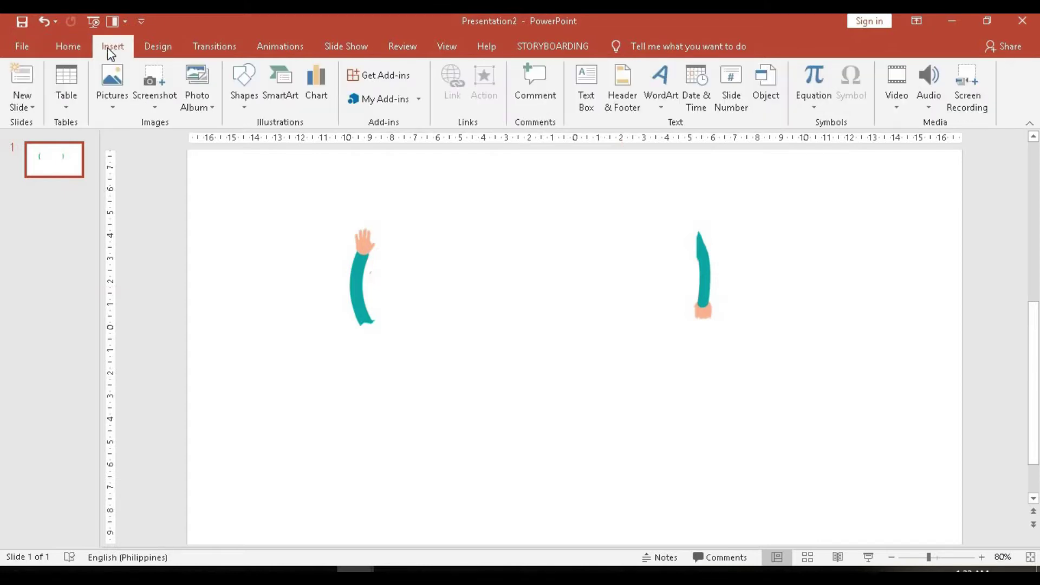
{"action": "left_click", "coordinate": [252, 104]}
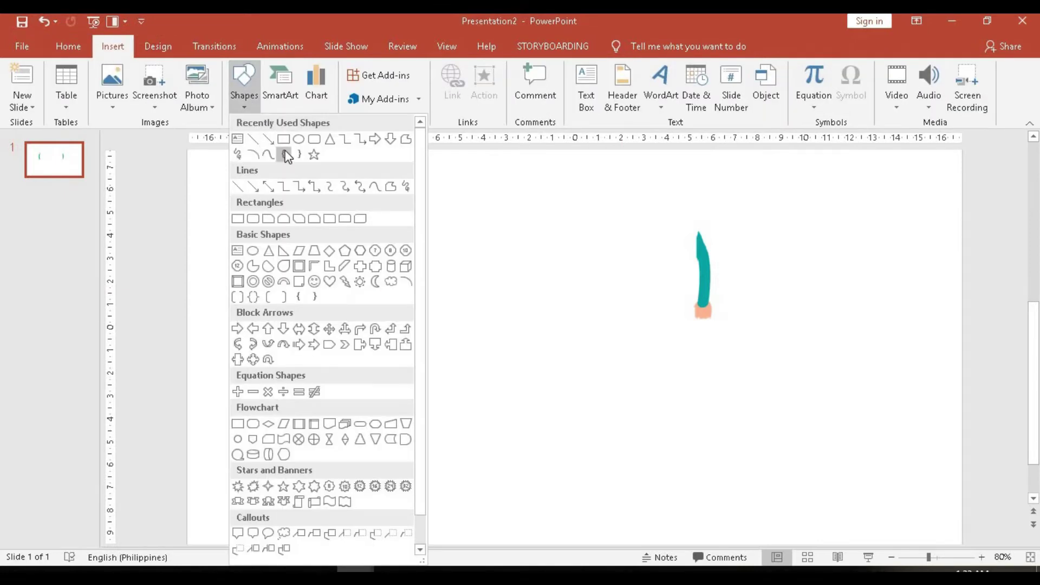
{"action": "left_click", "coordinate": [285, 154]}
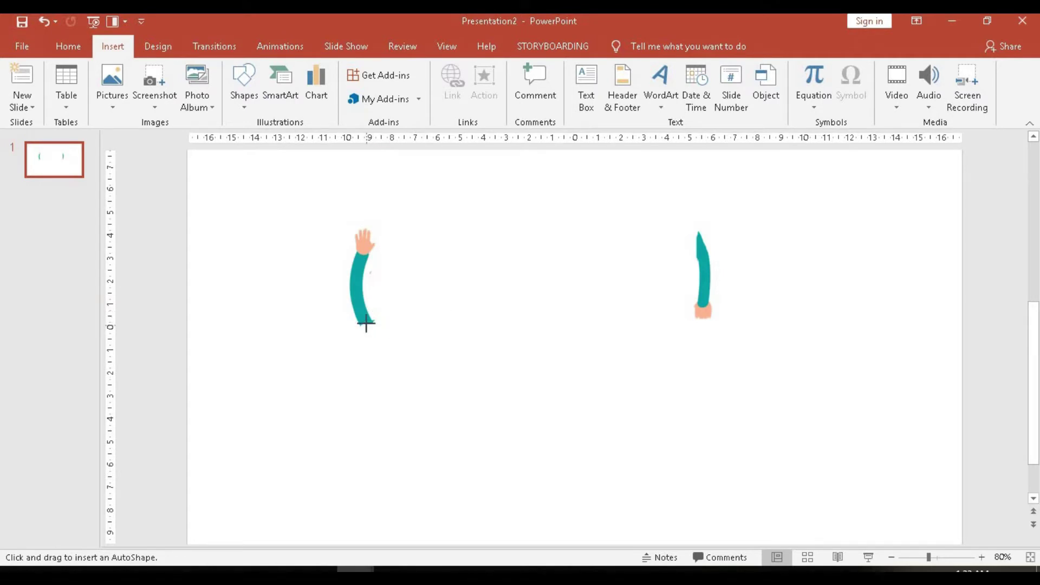
{"action": "mouse_move", "coordinate": [366, 325]}
{"action": "left_mouse_down"}
{"action": "mouse_move", "coordinate": [443, 264]}
{"action": "mouse_move", "coordinate": [457, 225]}
{"action": "mouse_move", "coordinate": [472, 223]}
{"action": "left_mouse_up"}
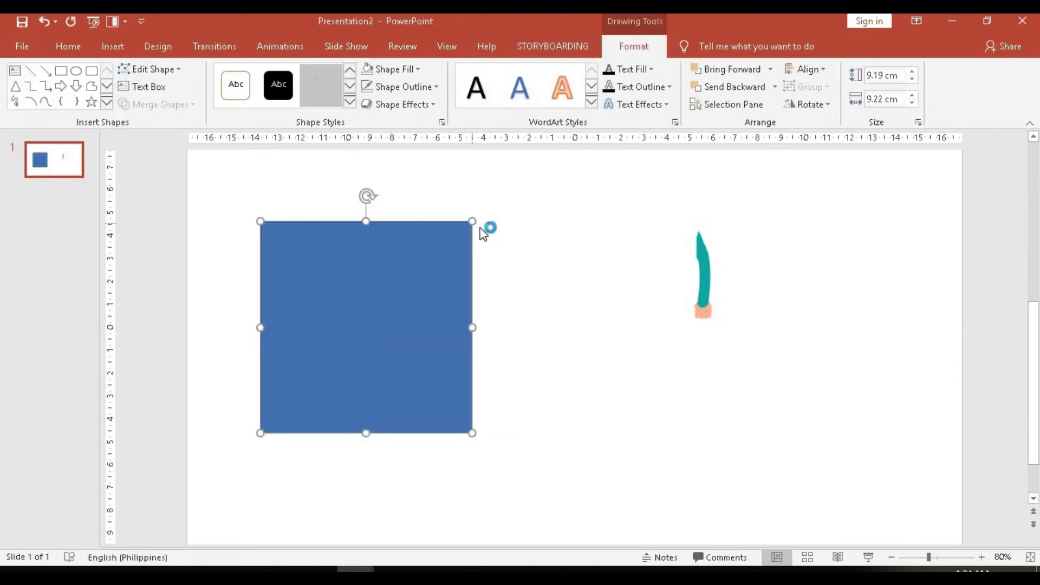
Step: Set the rectangle over the raised arm to no fill and no outline
{"action": "left_click", "coordinate": [404, 70]}
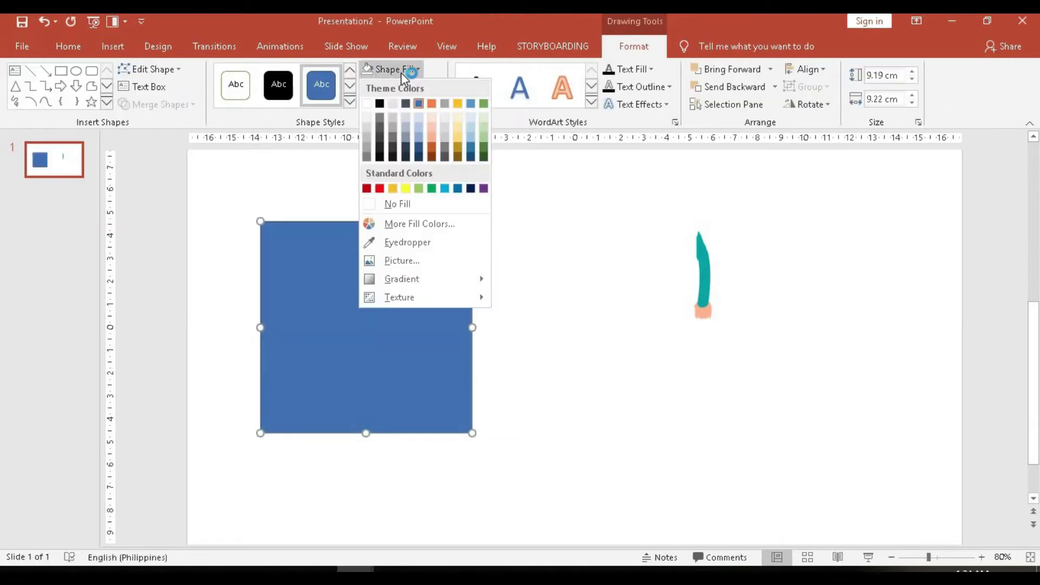
{"action": "left_click", "coordinate": [410, 204]}
{"action": "left_click", "coordinate": [404, 87]}
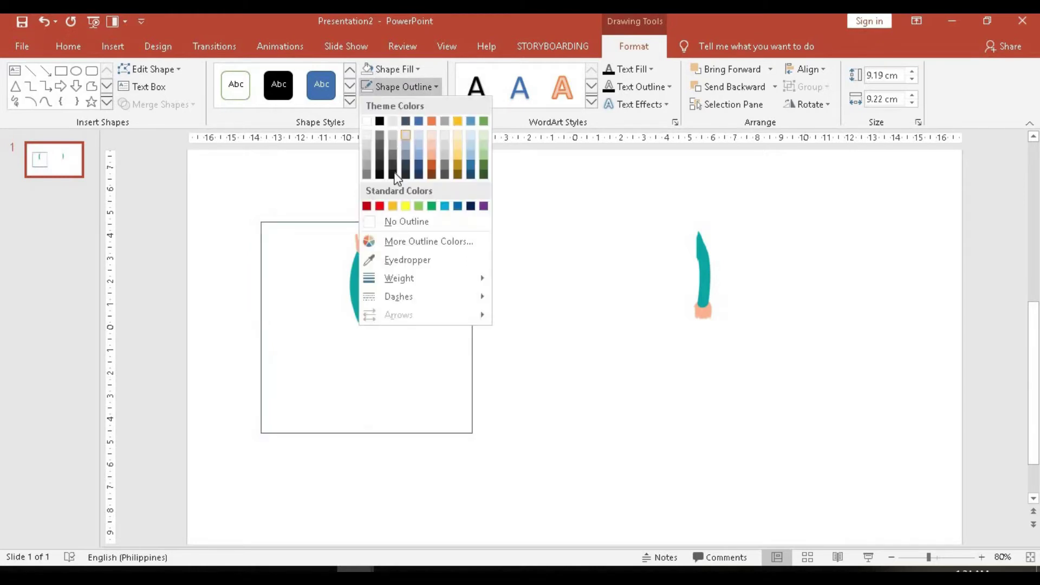
{"action": "left_click", "coordinate": [400, 222]}
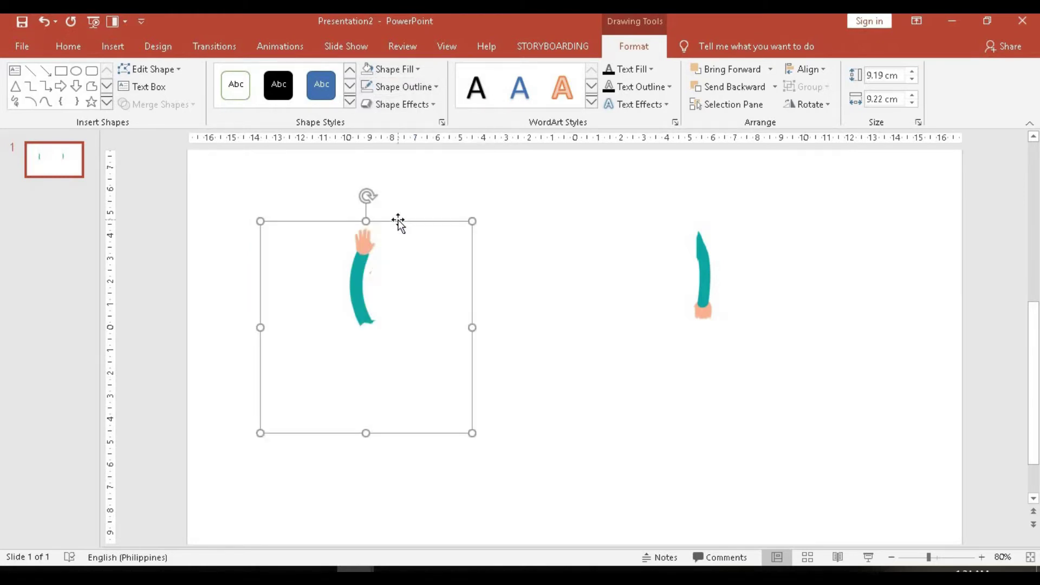
Step: Group the invisible rectangle with the raised arm picture and deselect the group
{"action": "left_click", "coordinate": [355, 293], "text": "shift"}
{"action": "right_click", "coordinate": [359, 291]}
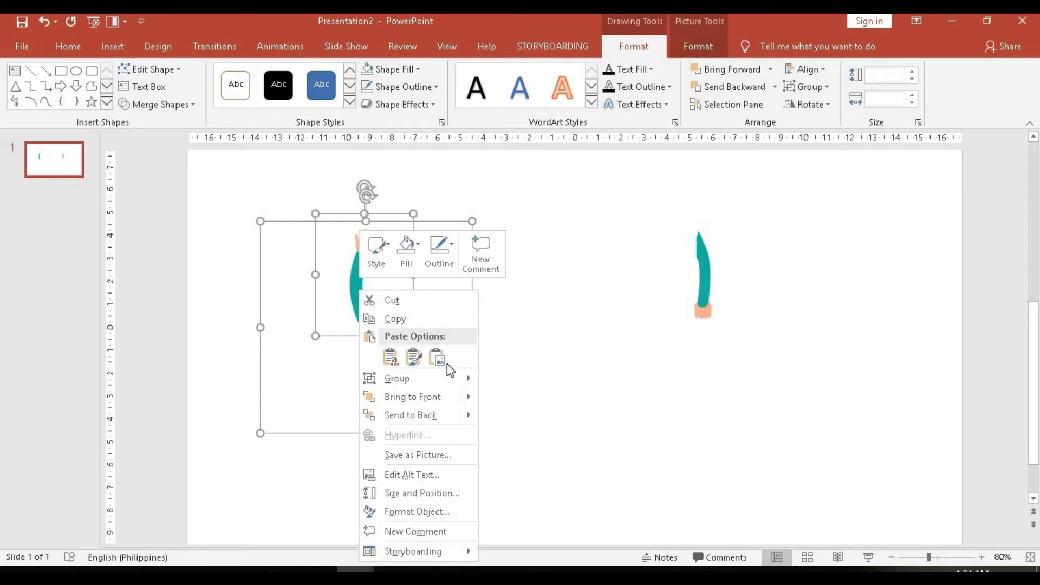
{"action": "mouse_move", "coordinate": [453, 379]}
{"action": "left_click", "coordinate": [506, 377]}
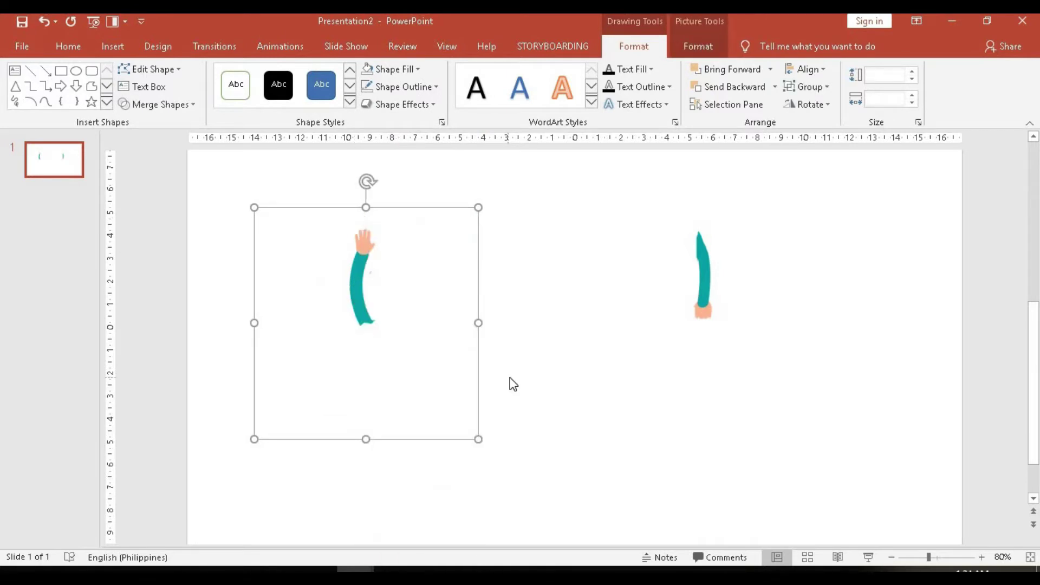
{"action": "left_click", "coordinate": [582, 380]}
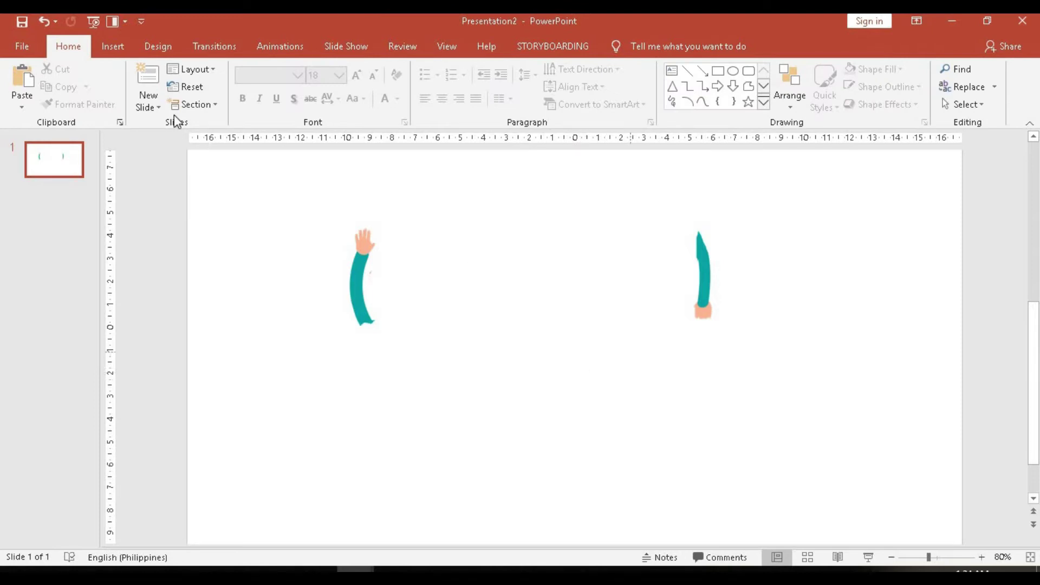
Step: Draw a square about 8.42 cm wide, centred on the upper tip of the lowered arm
{"action": "left_click", "coordinate": [111, 46]}
{"action": "left_click", "coordinate": [243, 84]}
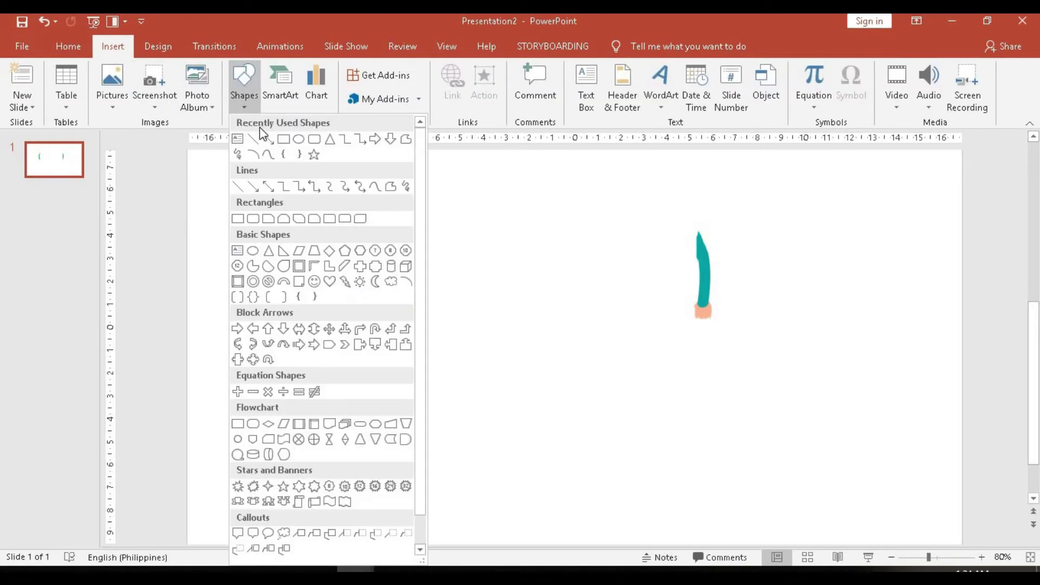
{"action": "left_click", "coordinate": [283, 139]}
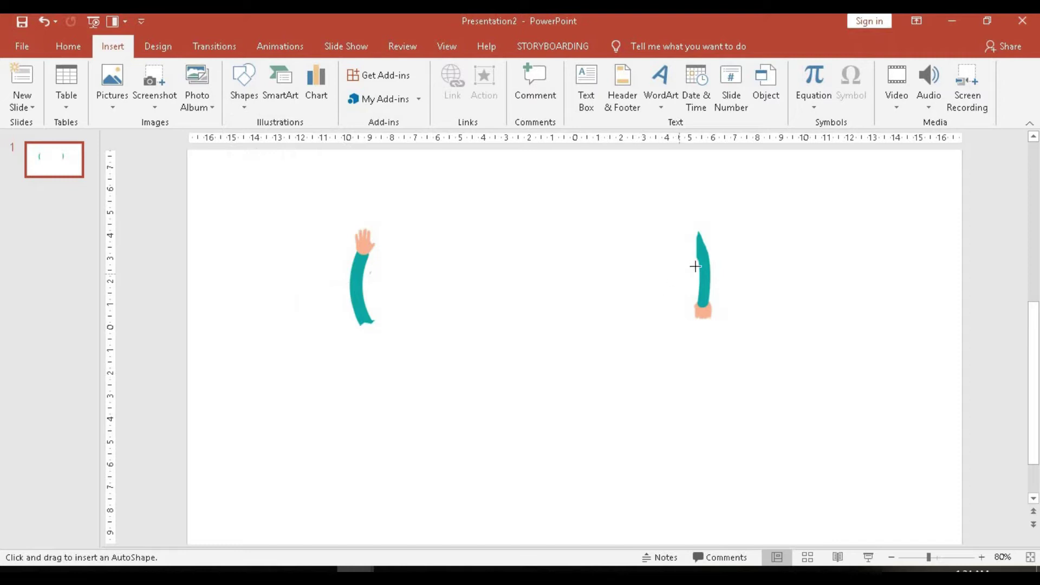
{"action": "left_click", "coordinate": [698, 233]}
{"action": "mouse_move", "coordinate": [698, 232]}
{"action": "left_mouse_down"}
{"action": "mouse_move", "coordinate": [739, 263]}
{"action": "mouse_move", "coordinate": [756, 322]}
{"action": "mouse_move", "coordinate": [790, 323]}
{"action": "left_mouse_up"}
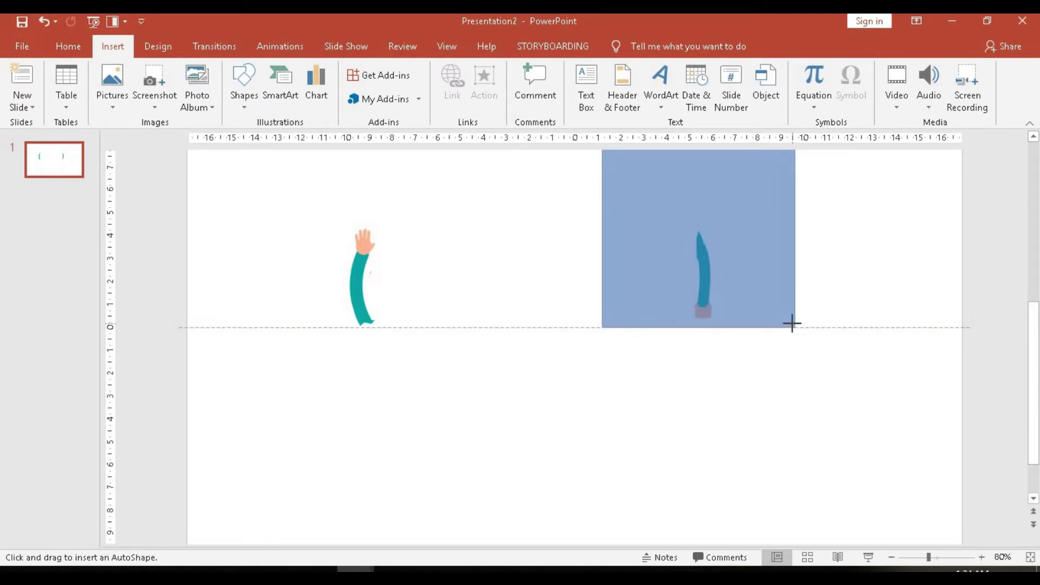
{"action": "left_click_drag", "start_coordinate": [790, 324], "coordinate": [794, 327]}
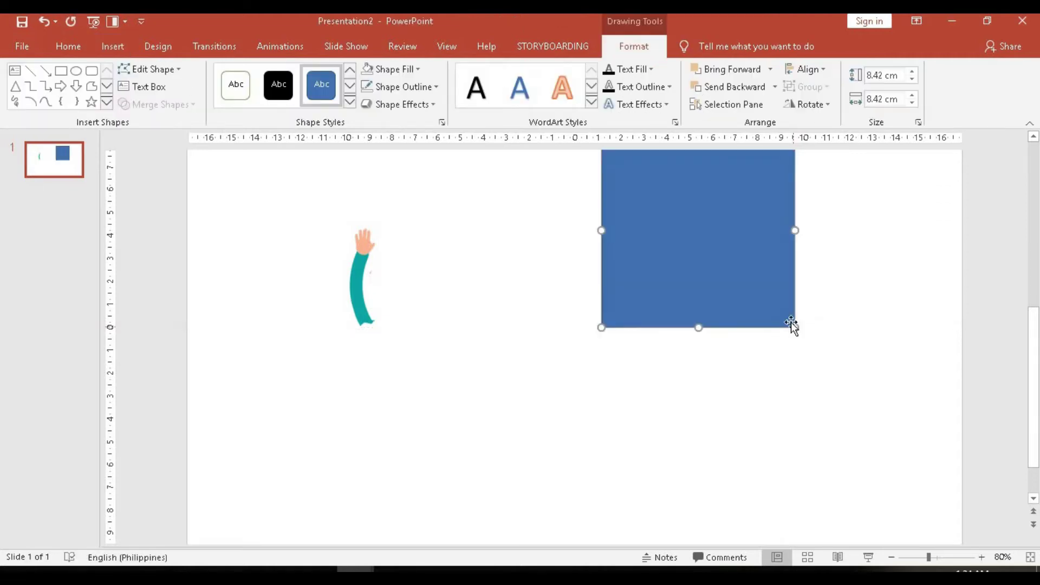
Step: Set the square over the lowered arm to no fill and no outline
{"action": "left_click", "coordinate": [385, 72]}
{"action": "left_click", "coordinate": [410, 206]}
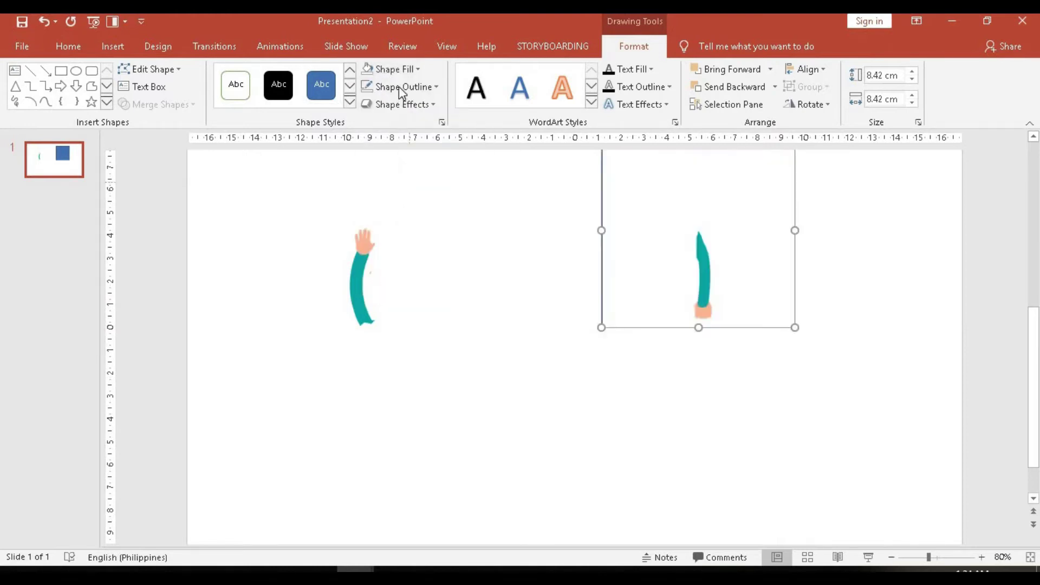
{"action": "left_click", "coordinate": [402, 87]}
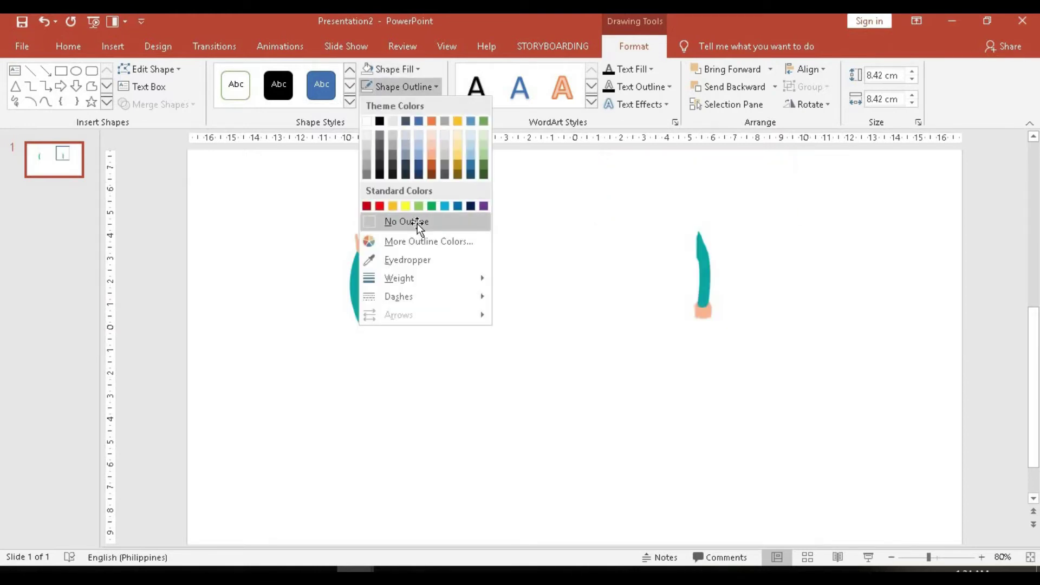
{"action": "left_click", "coordinate": [418, 222]}
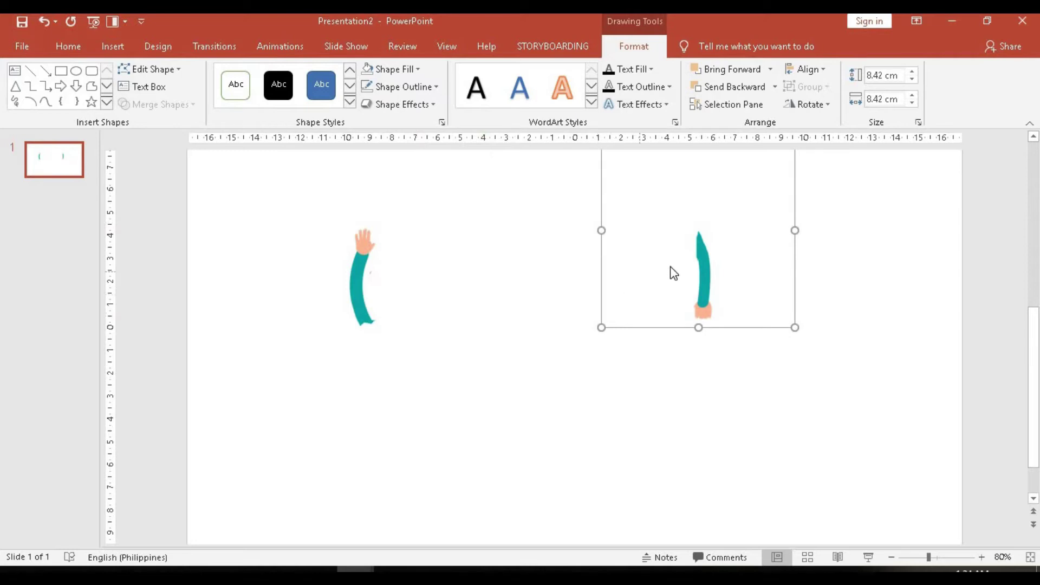
Step: Group the invisible square with the lowered arm picture
{"action": "left_click", "coordinate": [705, 269]}
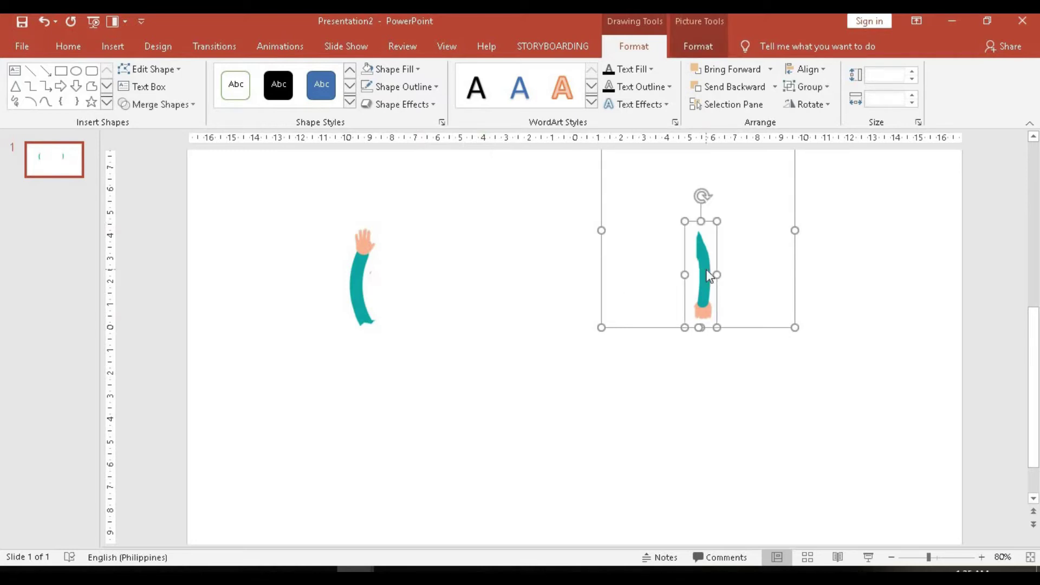
{"action": "right_click", "coordinate": [706, 269]}
{"action": "mouse_move", "coordinate": [785, 359]}
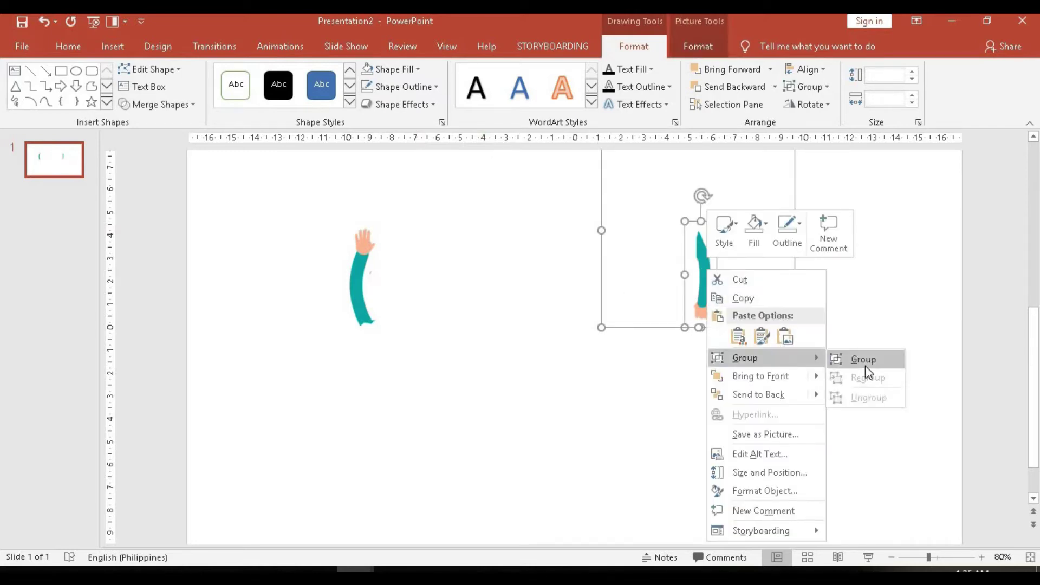
{"action": "left_click", "coordinate": [866, 361]}
Step: Duplicate the raised arm group, place the copy below the original and rotate it about 45° counterclockwise
{"action": "left_click", "coordinate": [372, 275]}
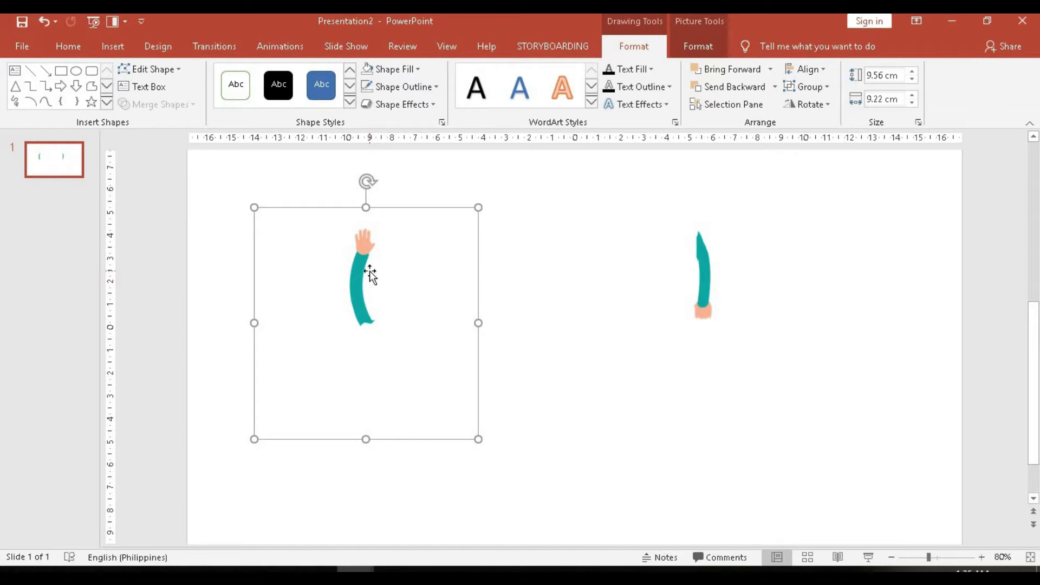
{"action": "key", "text": "ctrl+v"}
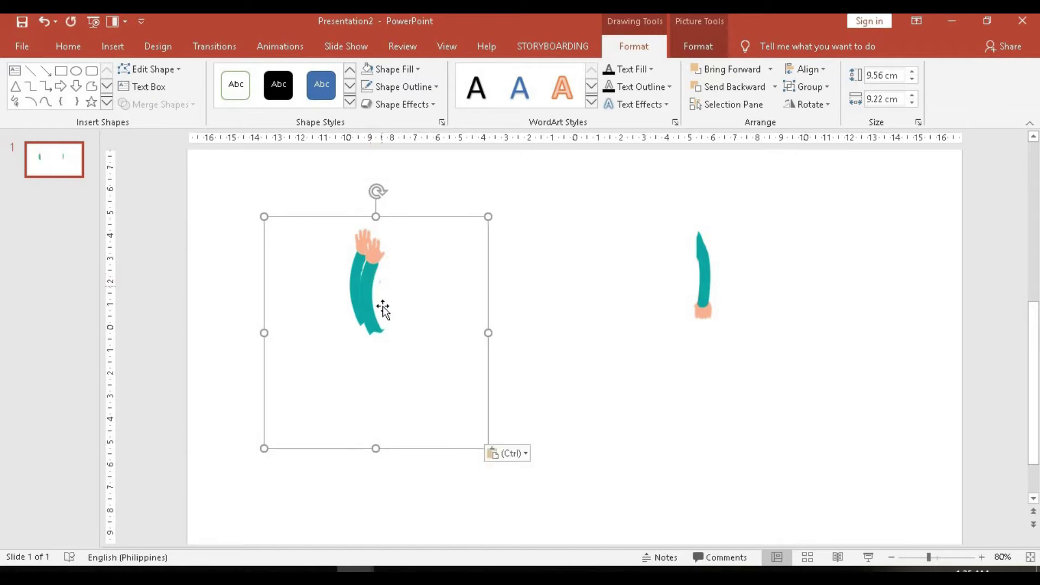
{"action": "left_click_drag", "start_coordinate": [380, 323], "coordinate": [368, 362]}
{"action": "left_click_drag", "start_coordinate": [361, 241], "coordinate": [271, 301]}
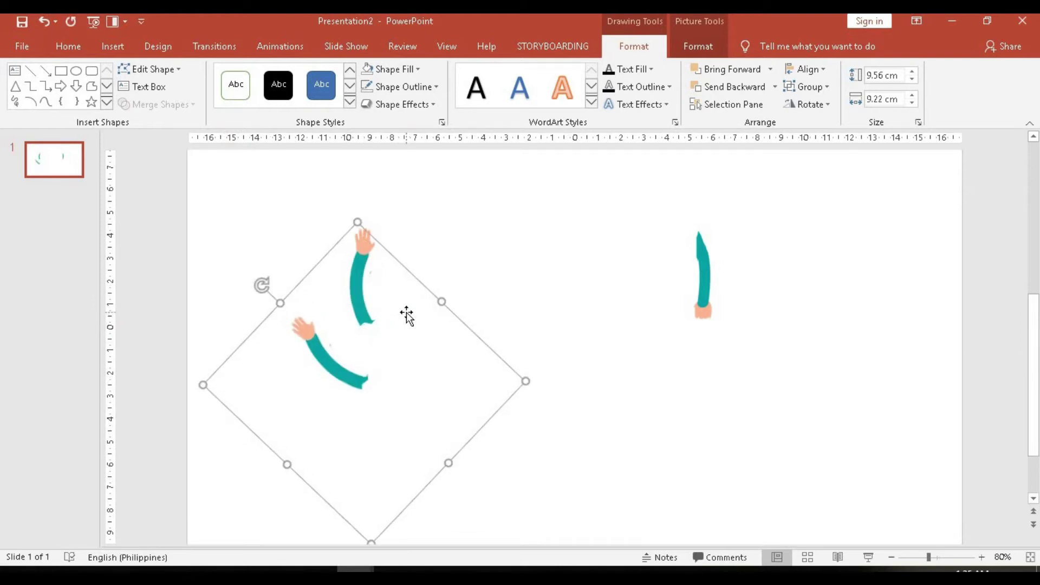
Step: Nudge the rotated arm copy up until its shoulder end meets the original arm's lower end, and deselect it
{"action": "key", "text": "Up"}
{"action": "key", "text": "Up"}
{"action": "key", "text": "Up"}
{"action": "key", "text": "Up"}
{"action": "key", "text": "Up"}
{"action": "key", "text": "Up"}
{"action": "key", "text": "Up"}
{"action": "key", "text": "Up"}
{"action": "key", "text": "Up"}
{"action": "key", "text": "Up"}
{"action": "key", "text": "Up"}
{"action": "key", "text": "Up"}
{"action": "key", "text": "Up"}
{"action": "key", "text": "Up"}
{"action": "key", "text": "Up"}
{"action": "key", "text": "Up"}
{"action": "key", "text": "Up"}
{"action": "key", "text": "Up"}
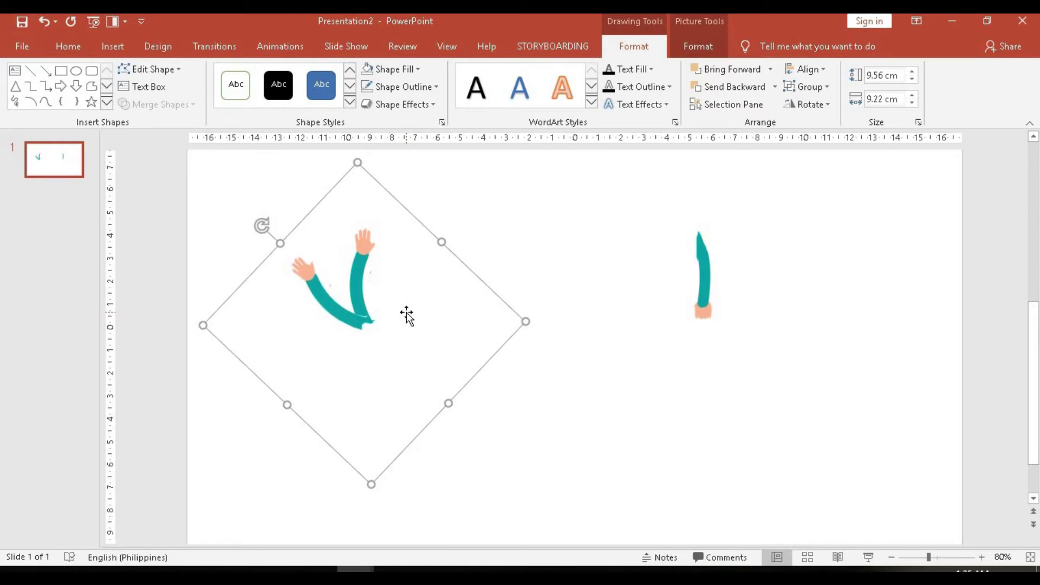
{"action": "left_click", "coordinate": [552, 417]}
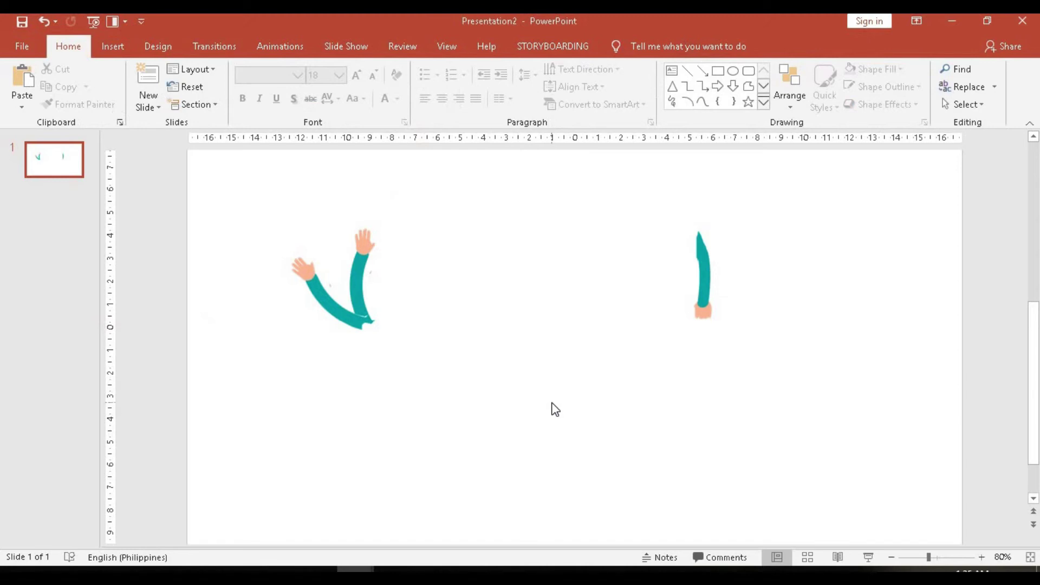
Step: Apply the Spin emphasis animation to the rotated arm group
{"action": "left_click", "coordinate": [358, 260]}
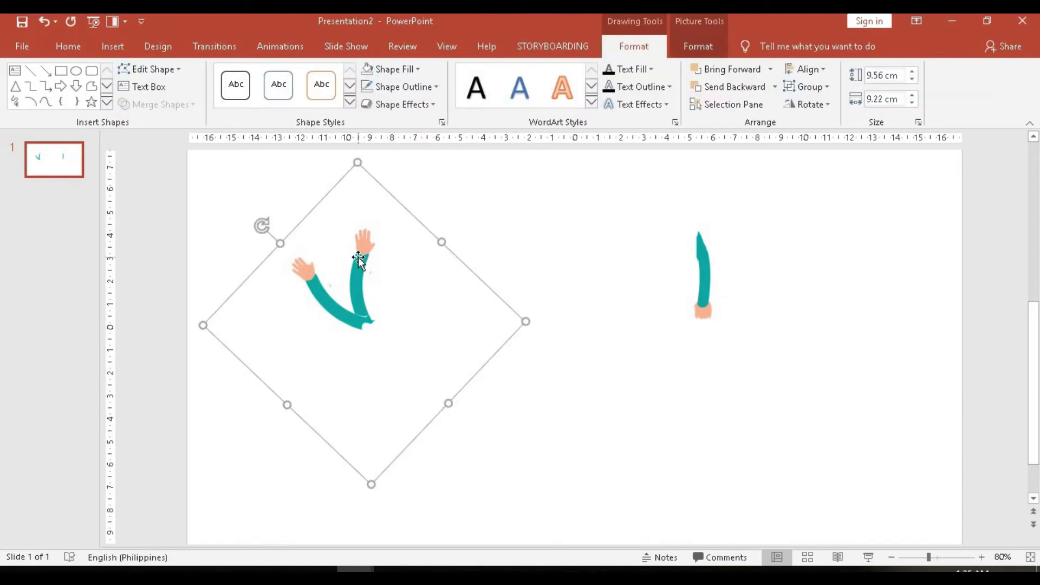
{"action": "left_click", "coordinate": [288, 46]}
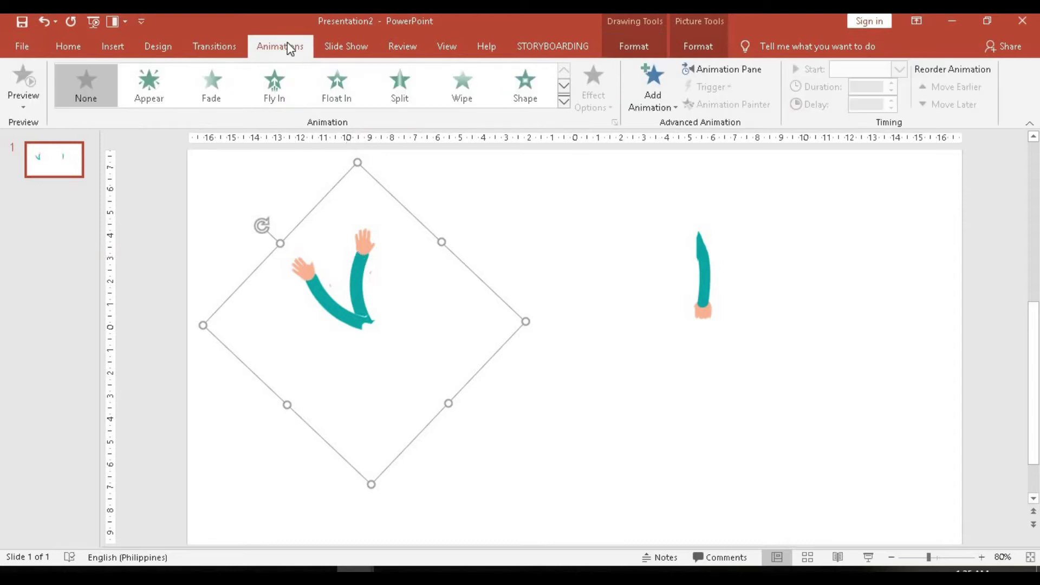
{"action": "left_click", "coordinate": [564, 102]}
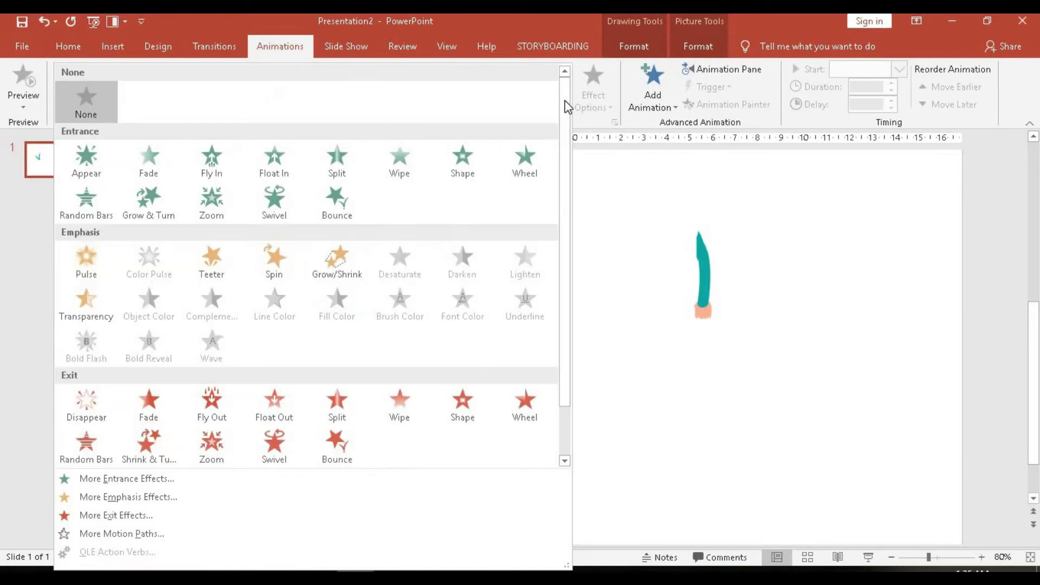
{"action": "left_click", "coordinate": [274, 265]}
Step: Try the counterclockwise direction for the arm's spin and switch it back to clockwise
{"action": "left_click", "coordinate": [594, 108]}
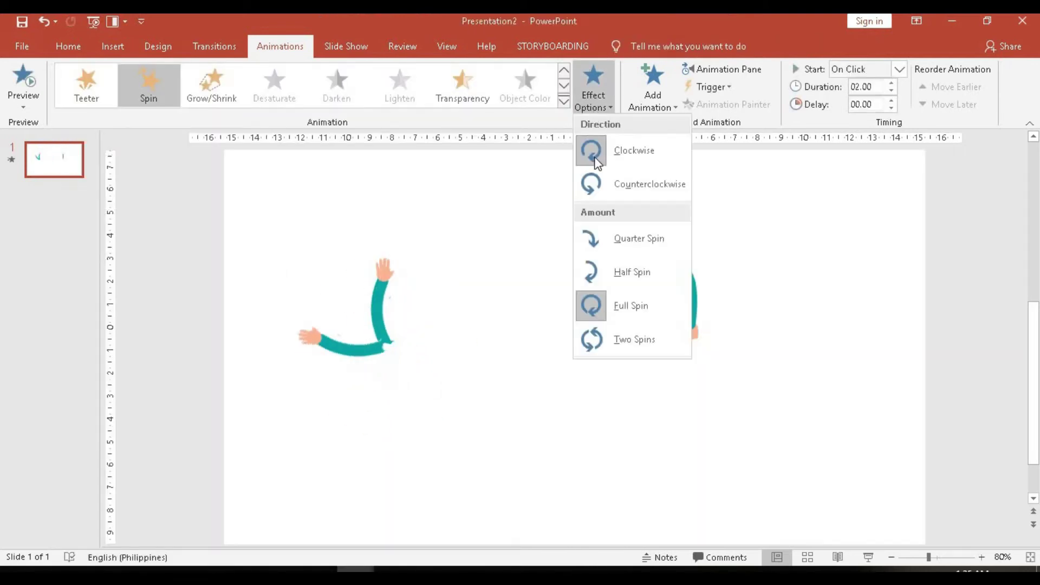
{"action": "left_click", "coordinate": [599, 183]}
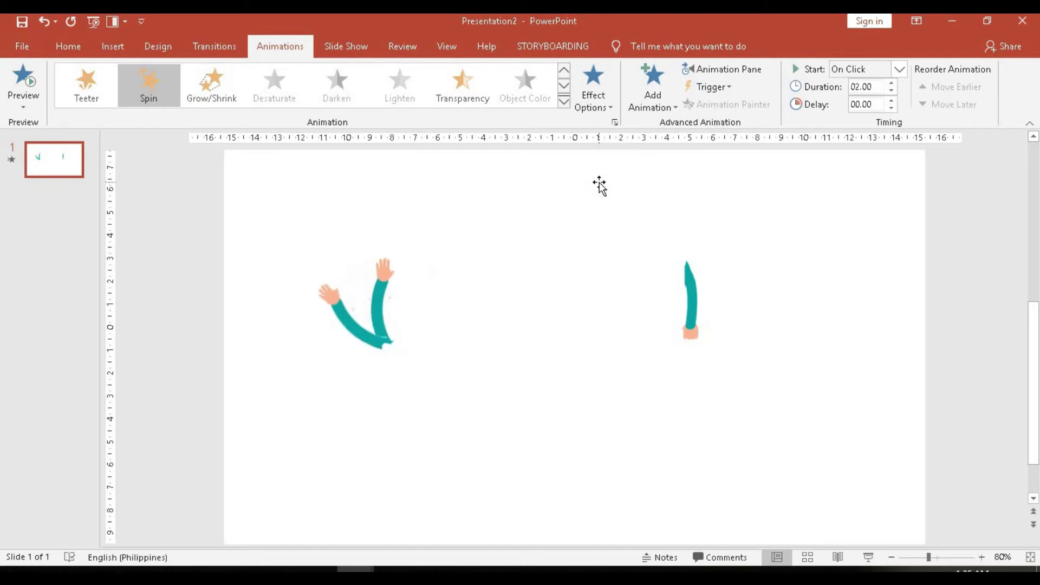
{"action": "left_click", "coordinate": [602, 107]}
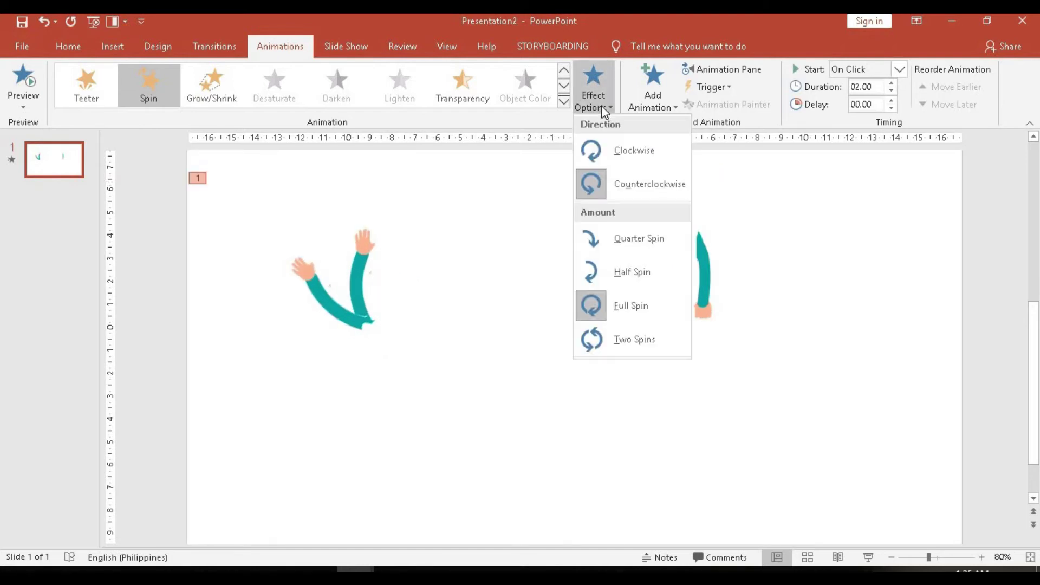
{"action": "left_click", "coordinate": [614, 152]}
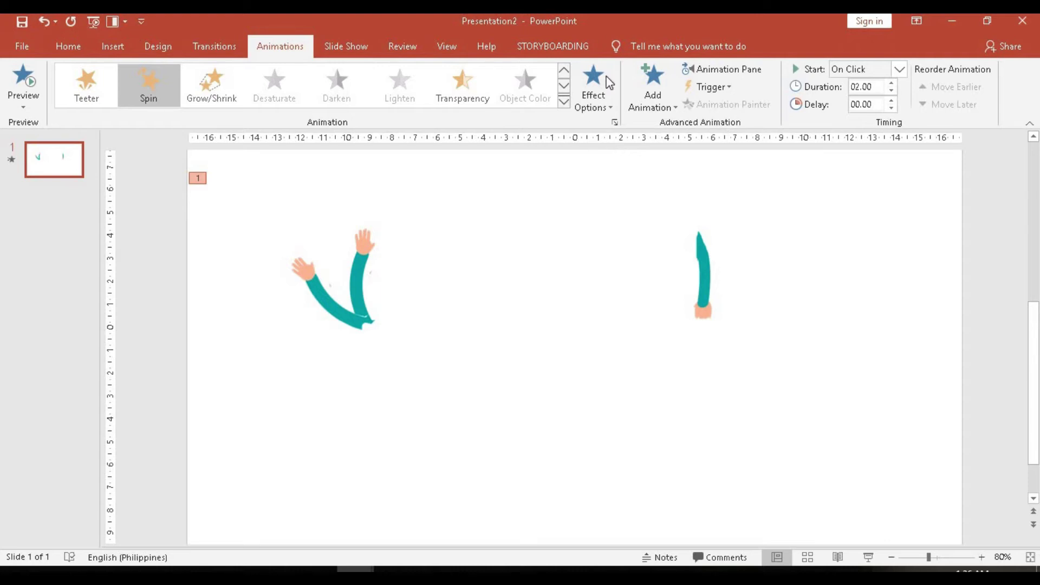
Step: Show the Animation Pane and set the arm's spin to start With Previous
{"action": "left_click", "coordinate": [724, 70]}
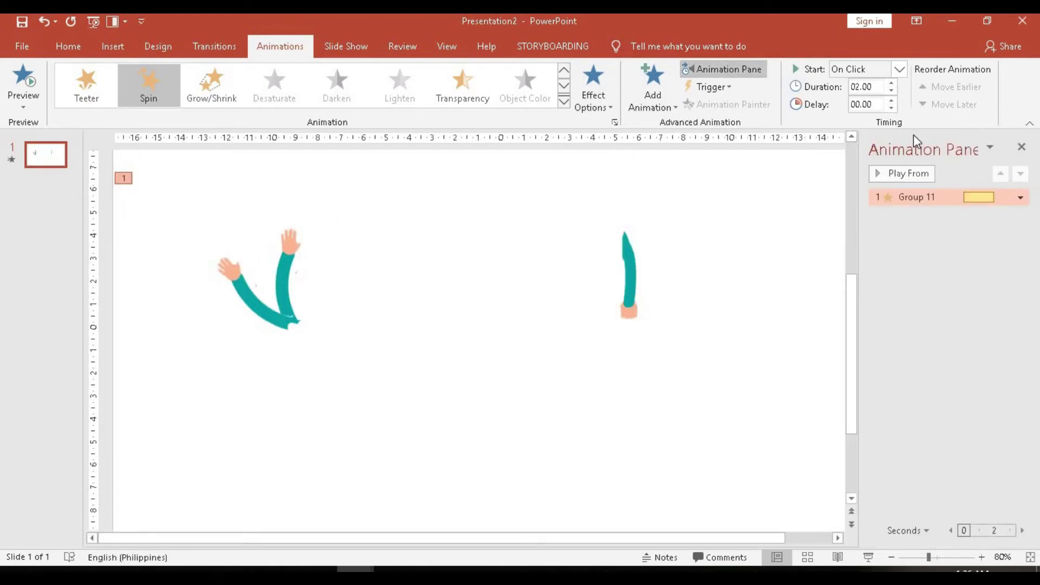
{"action": "left_click", "coordinate": [899, 69]}
{"action": "left_click", "coordinate": [868, 100]}
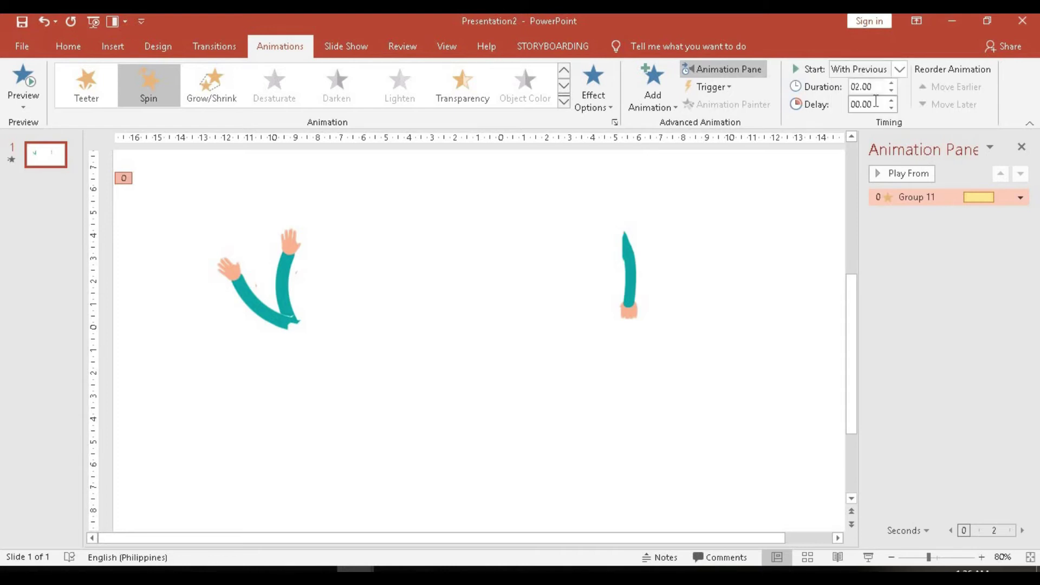
Step: Set the spin amount of the raised arm copy to 90° clockwise in its effect options
{"action": "left_click", "coordinate": [1020, 197]}
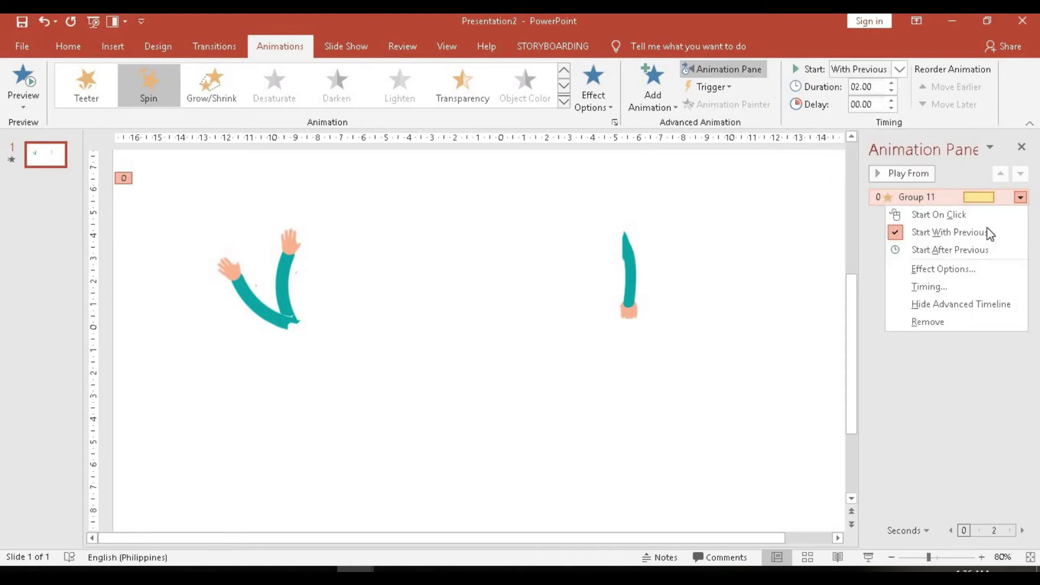
{"action": "left_click", "coordinate": [958, 268]}
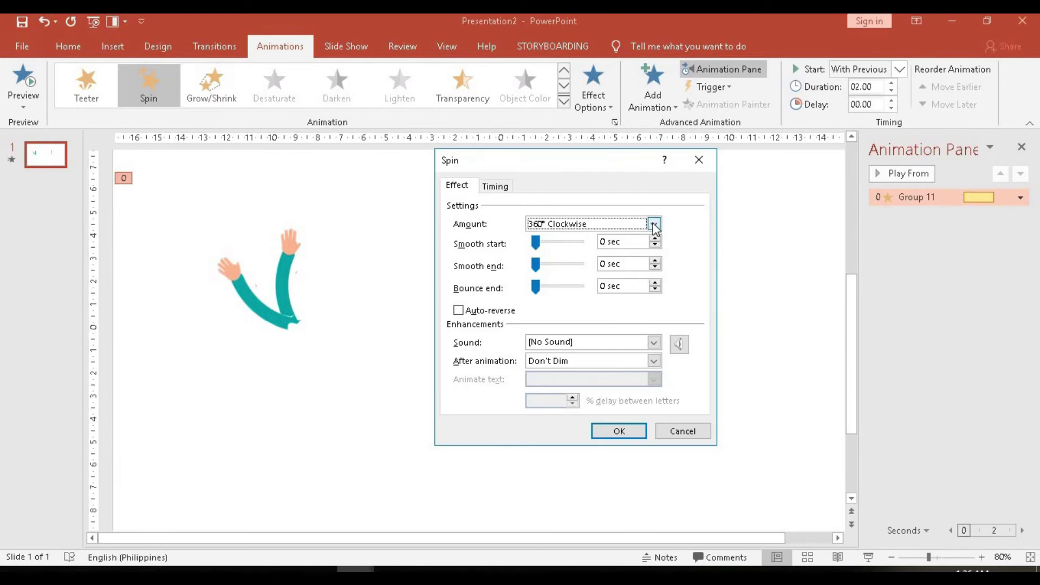
{"action": "left_click", "coordinate": [653, 224]}
{"action": "left_click", "coordinate": [588, 254]}
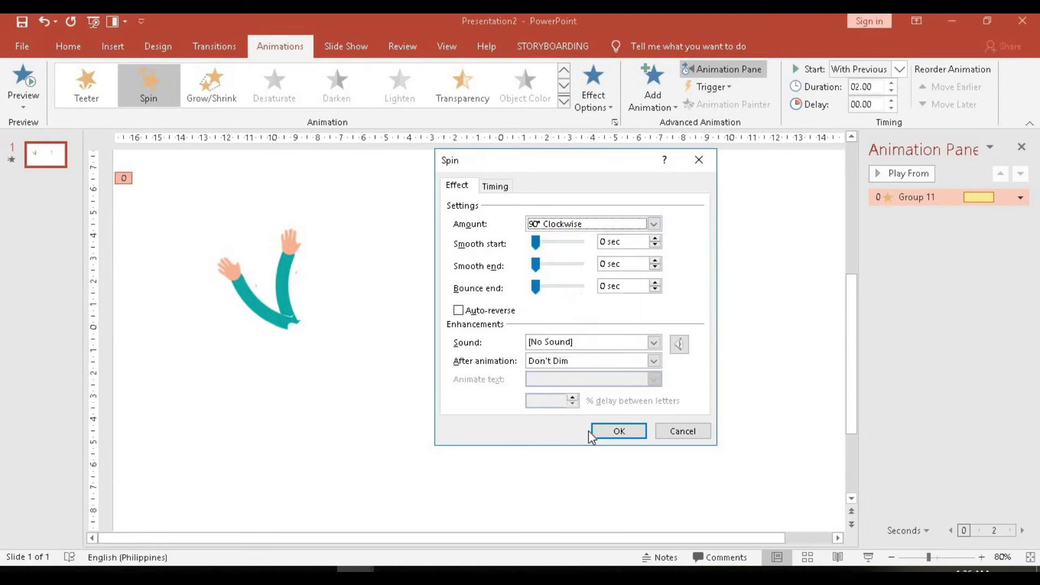
{"action": "left_click", "coordinate": [619, 431]}
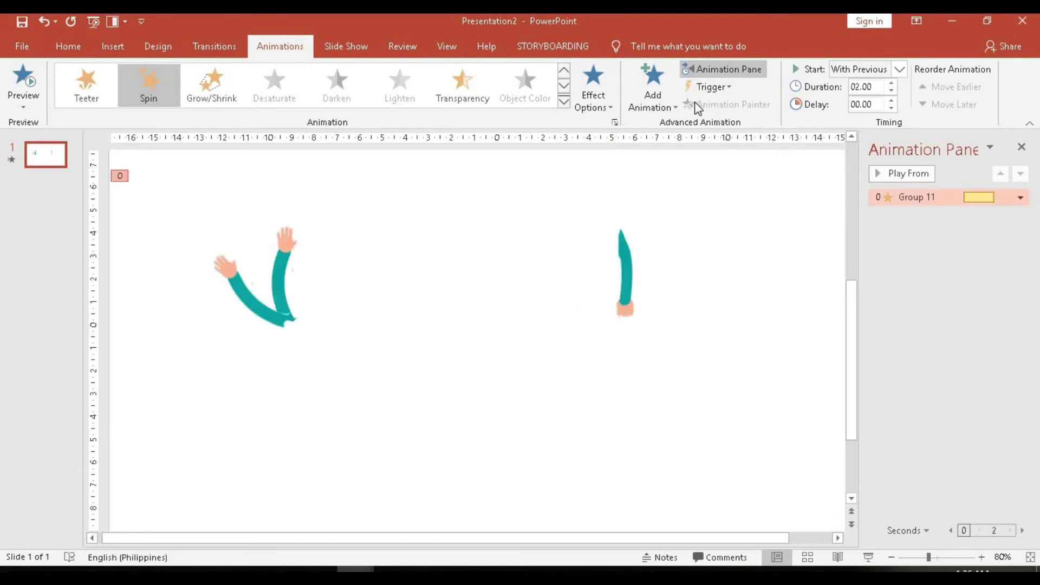
Step: Add a Disappear exit animation to the same arm group, starting With Previous with a 1-second delay
{"action": "left_click", "coordinate": [656, 106]}
{"action": "scroll", "coordinate": [678, 268], "scroll_direction": "down", "scroll_amount": 3}
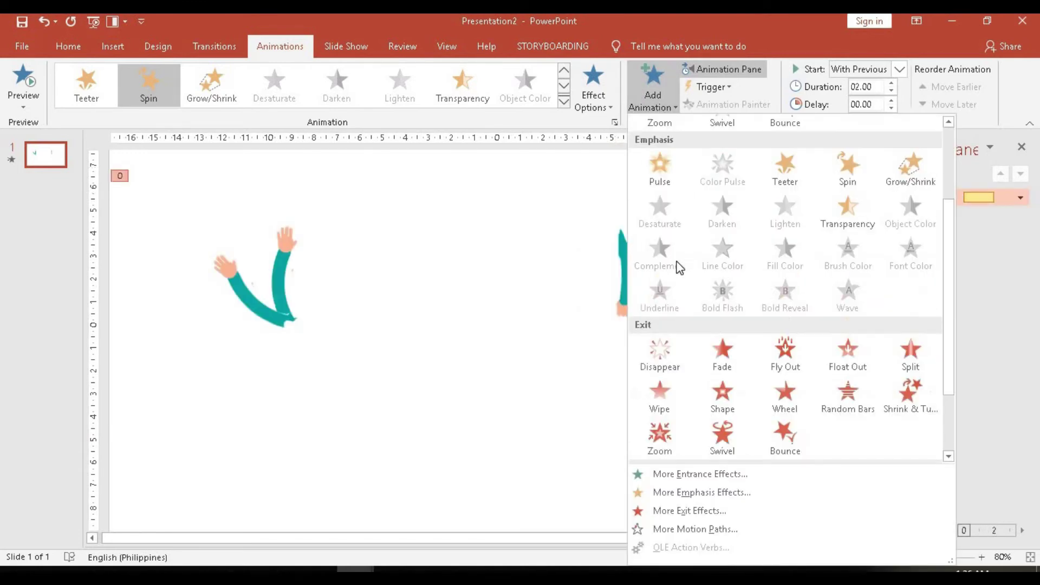
{"action": "left_click", "coordinate": [662, 355]}
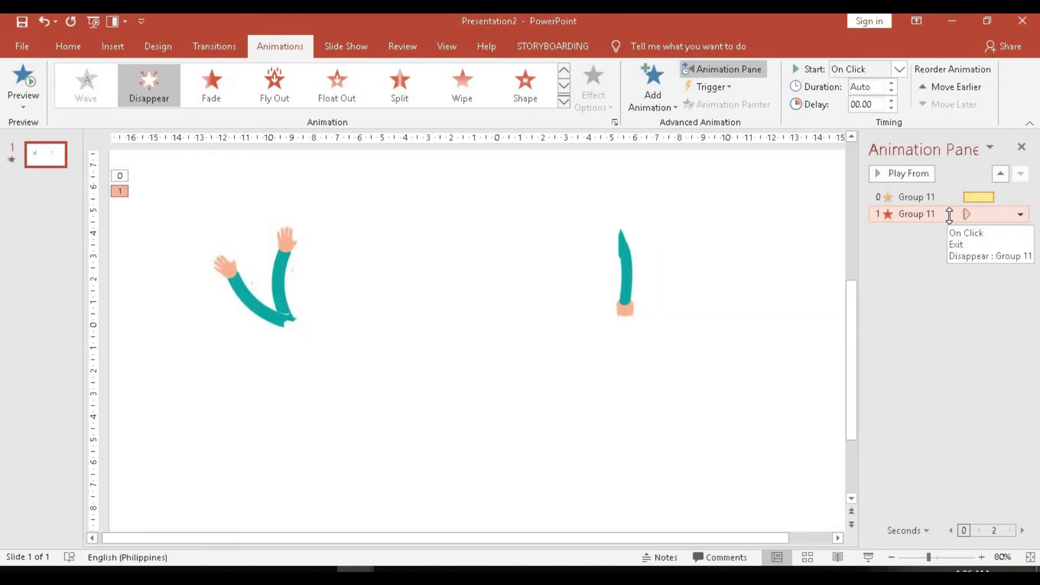
{"action": "left_click", "coordinate": [898, 66]}
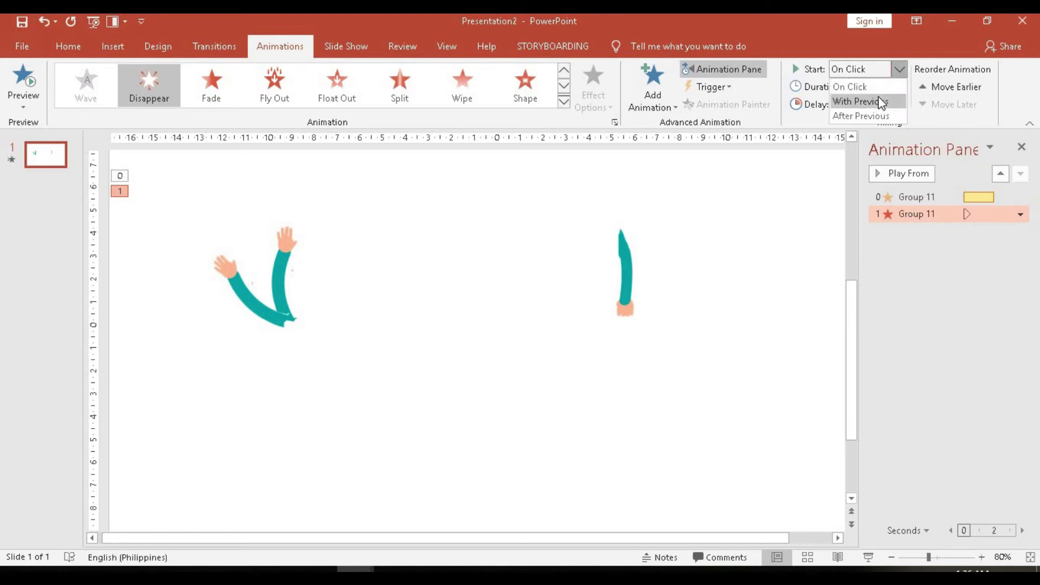
{"action": "left_click", "coordinate": [880, 102]}
{"action": "double_click", "coordinate": [870, 105]}
{"action": "type", "text": "1"}
{"action": "left_click", "coordinate": [945, 298]}
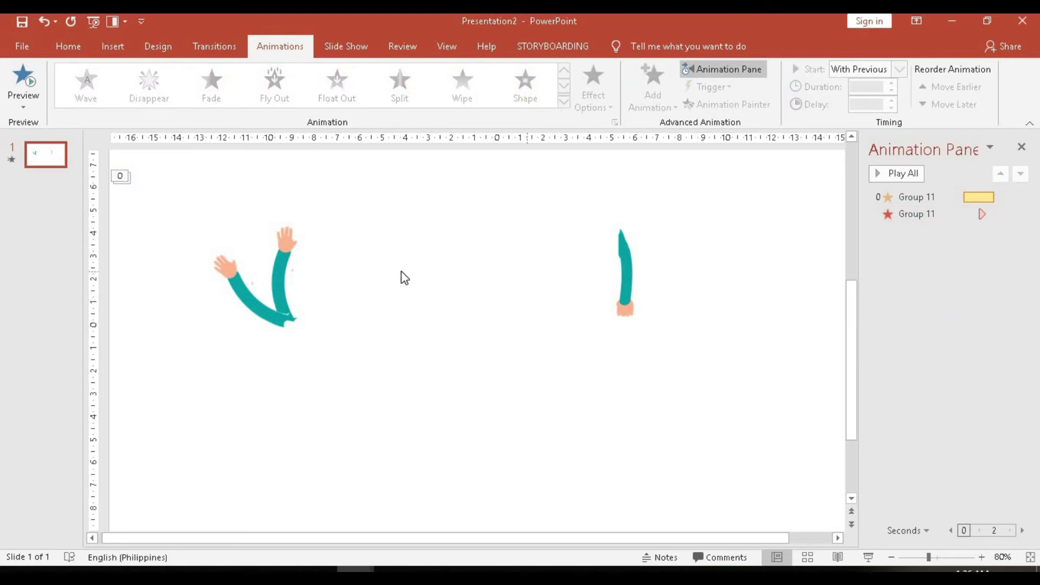
Step: Apply the Appear entrance animation to the upright arm group next to the animated copy
{"action": "left_click", "coordinate": [289, 263]}
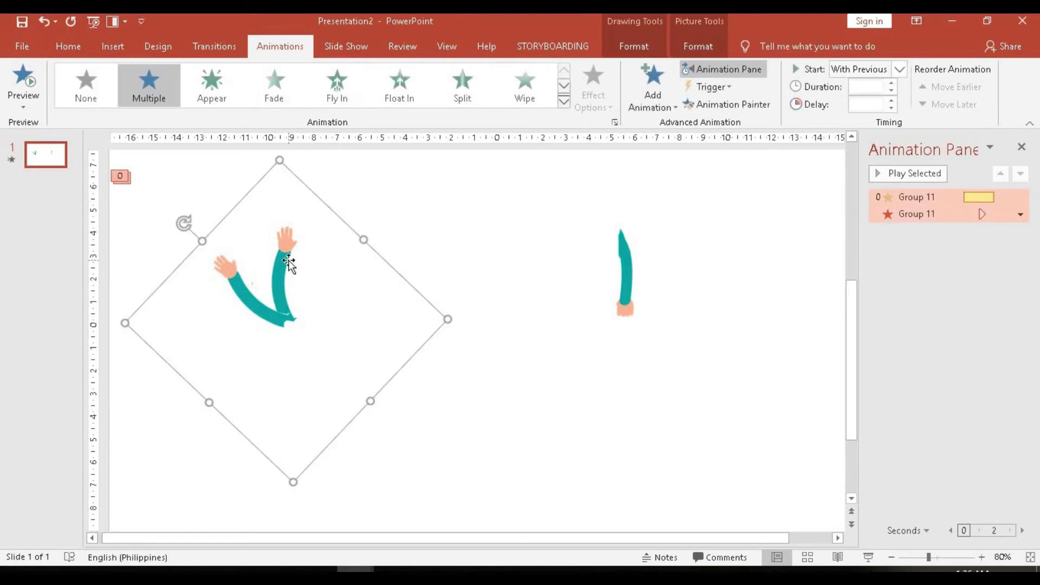
{"action": "left_click", "coordinate": [469, 271]}
{"action": "left_click", "coordinate": [306, 346]}
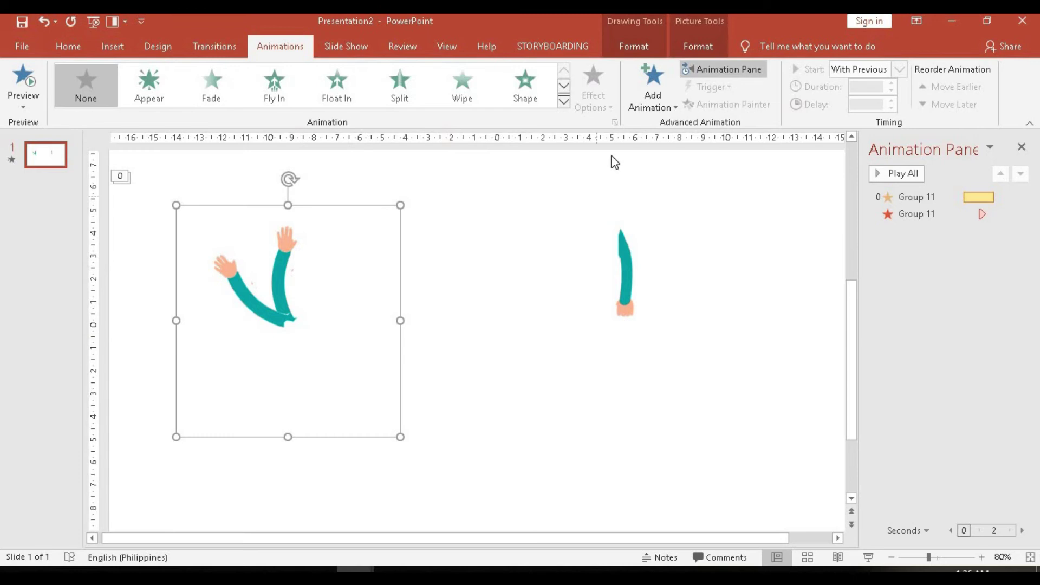
{"action": "left_click", "coordinate": [154, 87]}
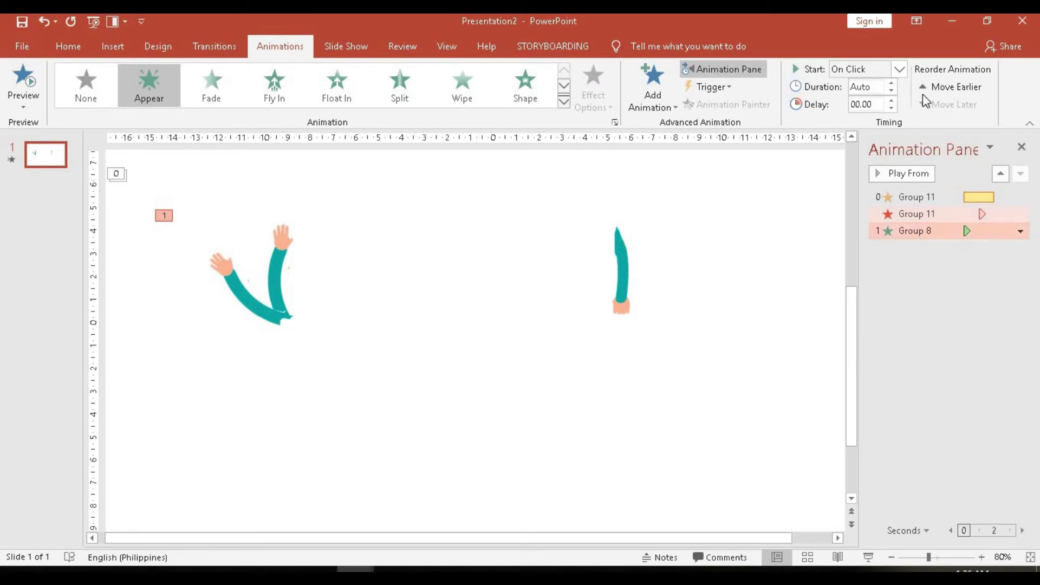
Step: Set the upright arm's Appear to start With Previous with a 1-second delay, and play the slide show to check it
{"action": "left_click", "coordinate": [899, 69]}
{"action": "left_click", "coordinate": [868, 101]}
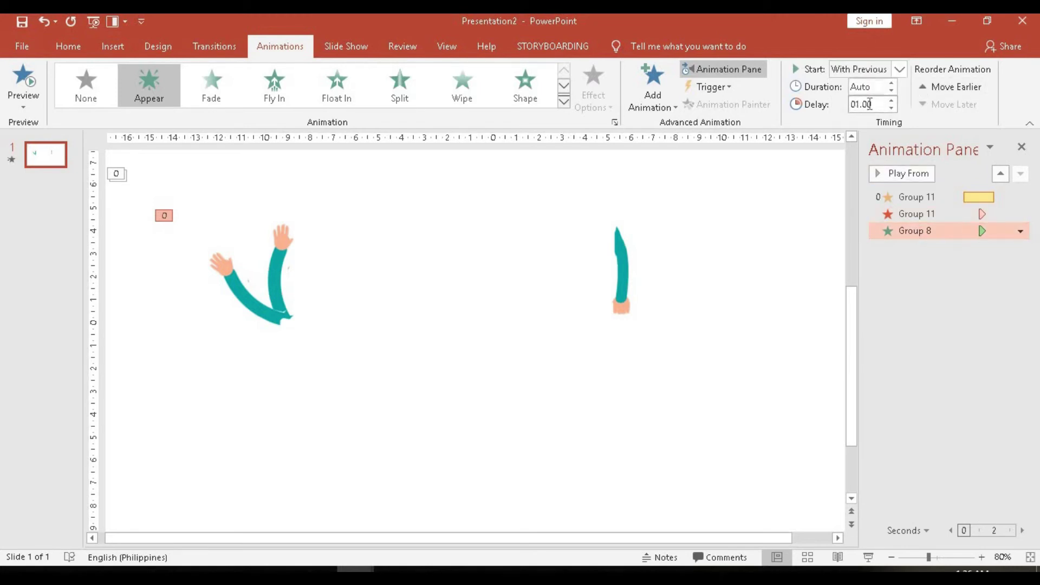
{"action": "left_click", "coordinate": [904, 295]}
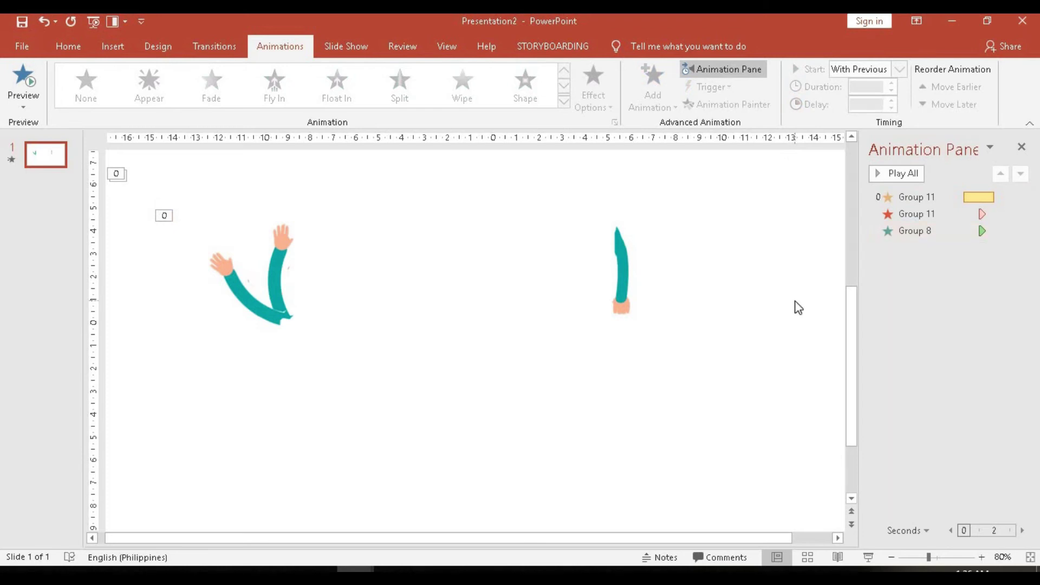
{"action": "key", "text": "F5"}
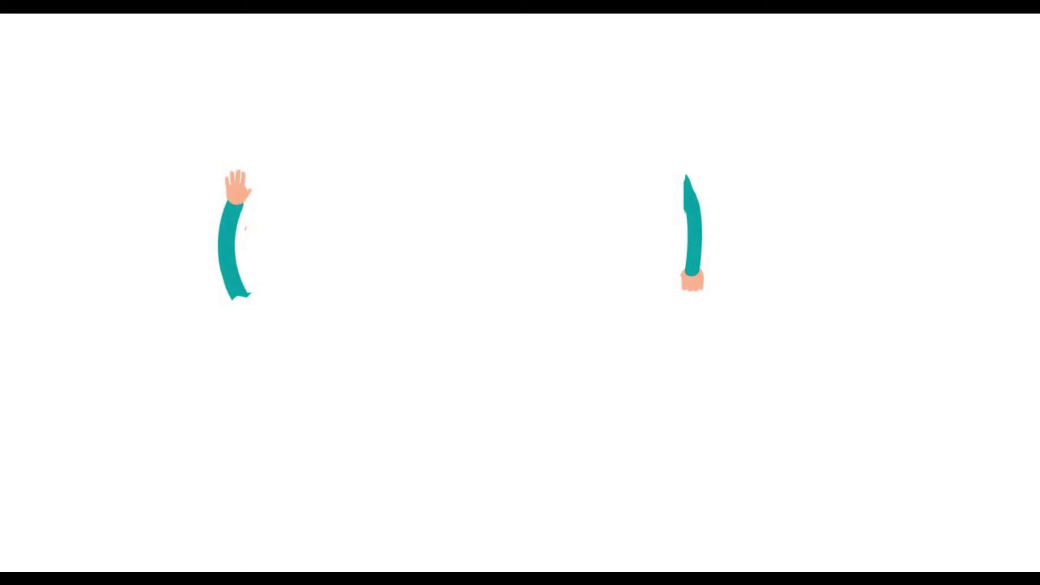
{"action": "key", "text": "Escape"}
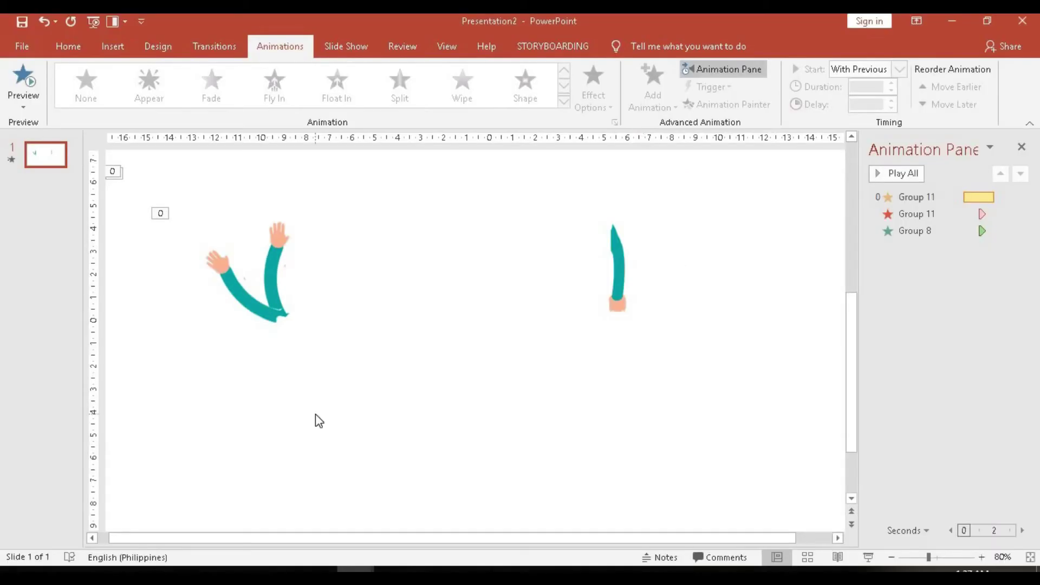
Step: Duplicate the downward-pointing arm group and rotate the copy 90° counterclockwise so it extends horizontally to the right
{"action": "left_click", "coordinate": [621, 296]}
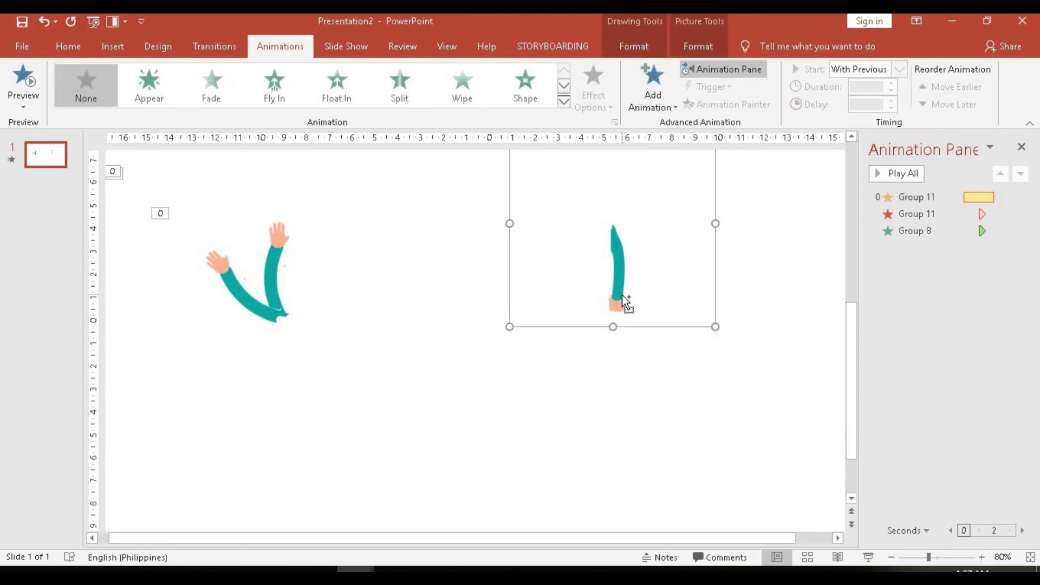
{"action": "key", "text": "ctrl+v"}
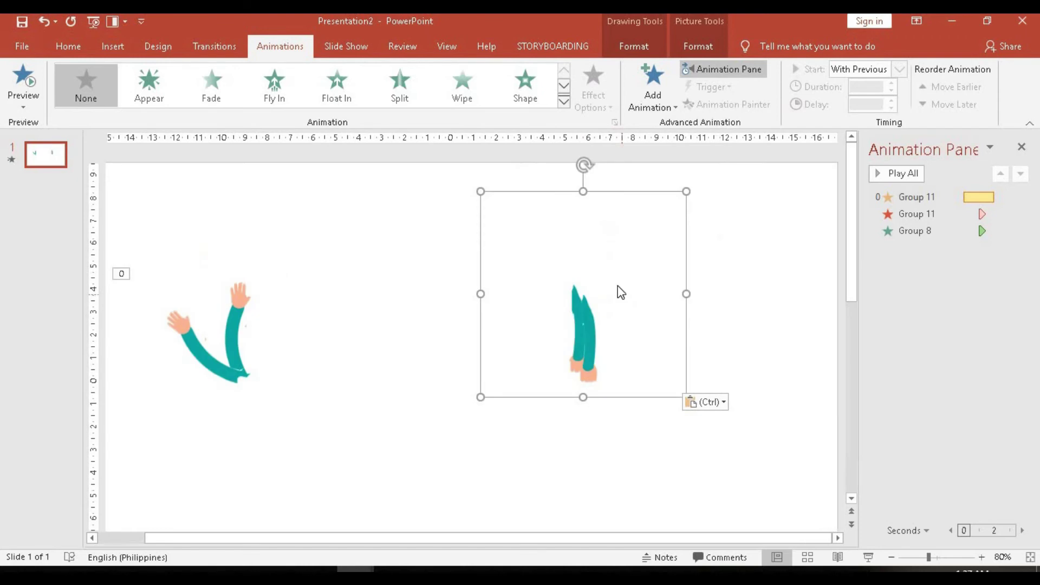
{"action": "left_click_drag", "start_coordinate": [584, 164], "coordinate": [423, 286]}
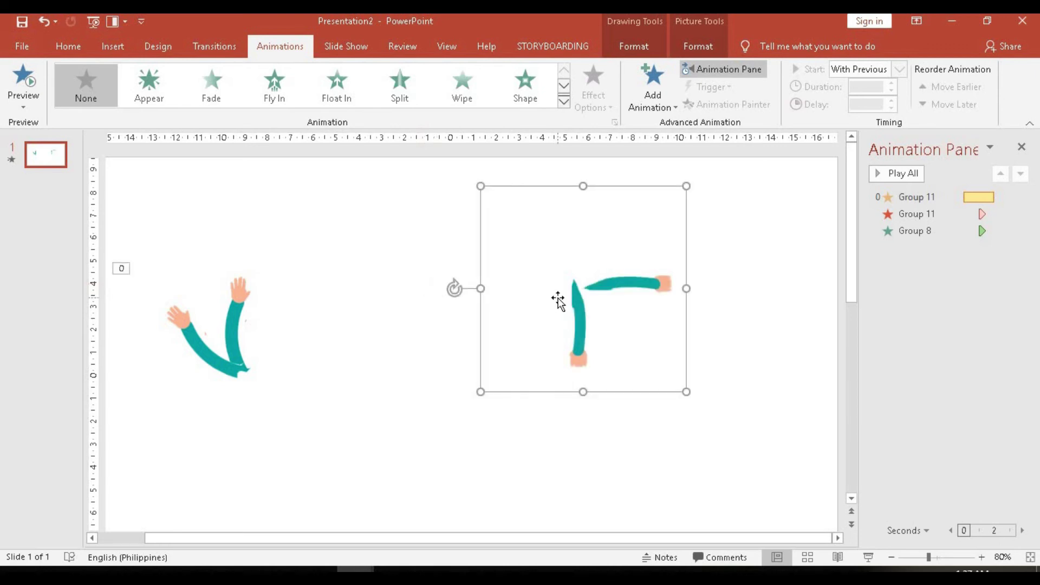
{"action": "left_click", "coordinate": [731, 364]}
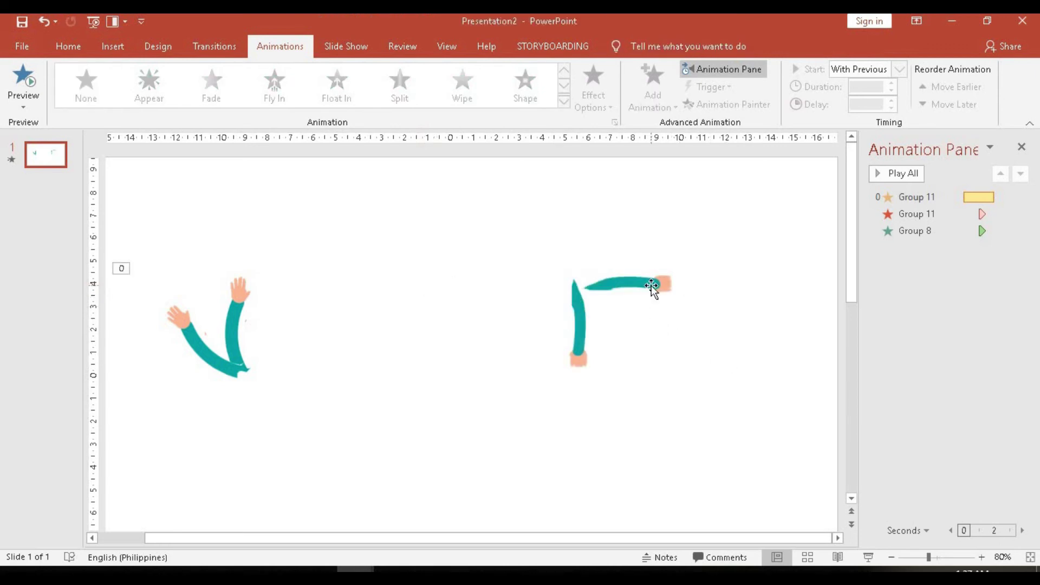
Step: Nudge the horizontal arm copy up and left until its shoulder end meets the downward arm's upper end, and deselect it
{"action": "left_click", "coordinate": [654, 290]}
{"action": "key", "text": "Up"}
{"action": "key", "text": "Up"}
{"action": "key", "text": "Up"}
{"action": "key", "text": "Up"}
{"action": "key", "text": "Up"}
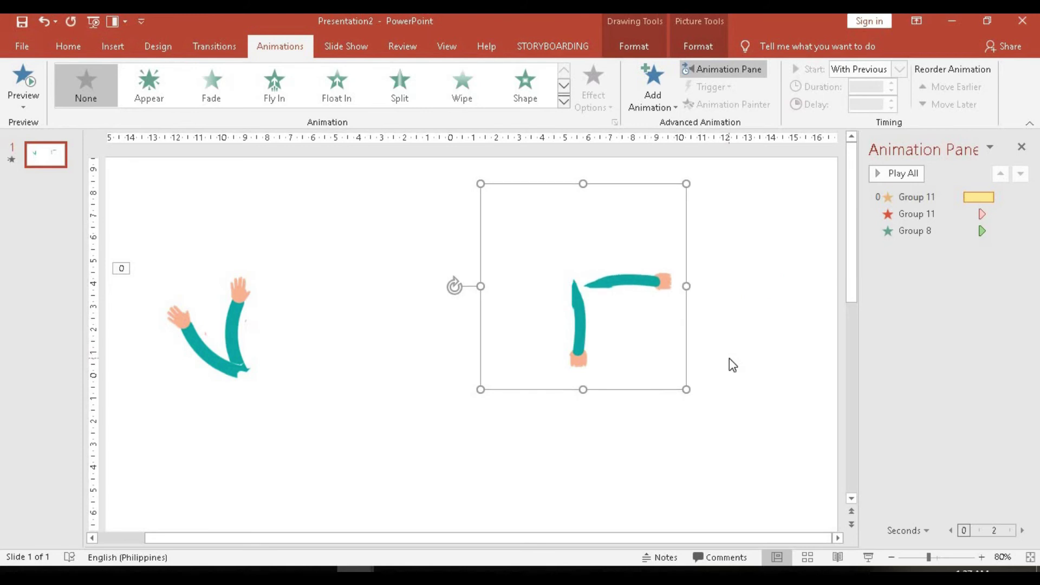
{"action": "key", "text": "Left"}
{"action": "key", "text": "Left"}
{"action": "key", "text": "Left"}
{"action": "key", "text": "Left"}
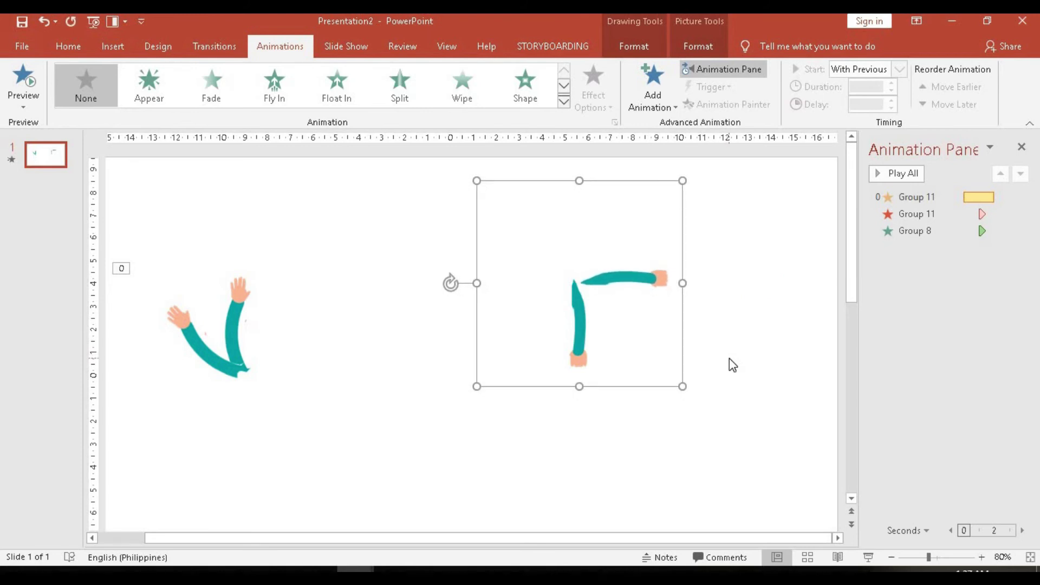
{"action": "key", "text": "Left"}
{"action": "key", "text": "Up"}
{"action": "key", "text": "Up"}
{"action": "key", "text": "Left"}
{"action": "key", "text": "Left"}
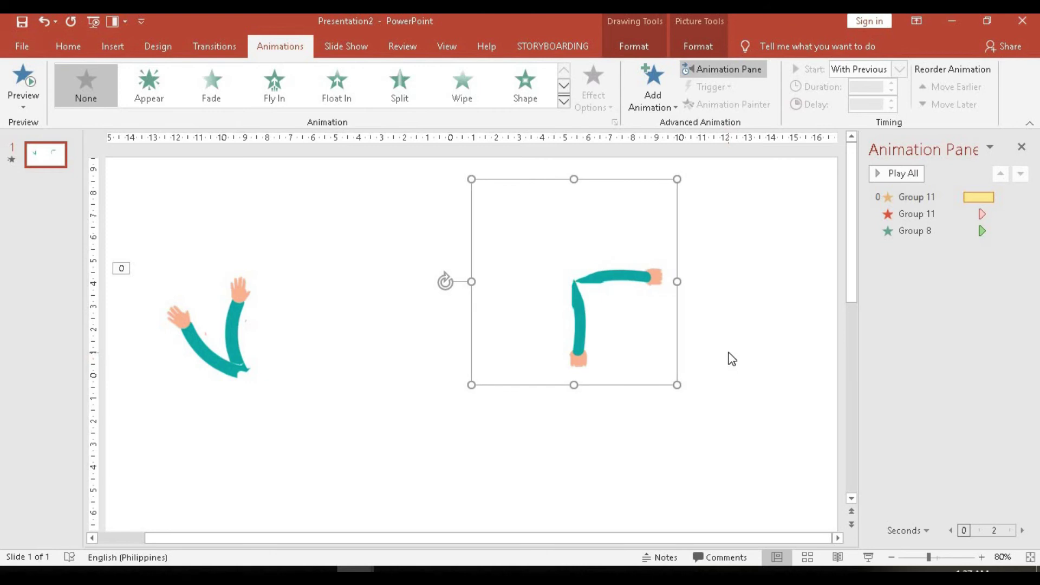
{"action": "key", "text": "Escape"}
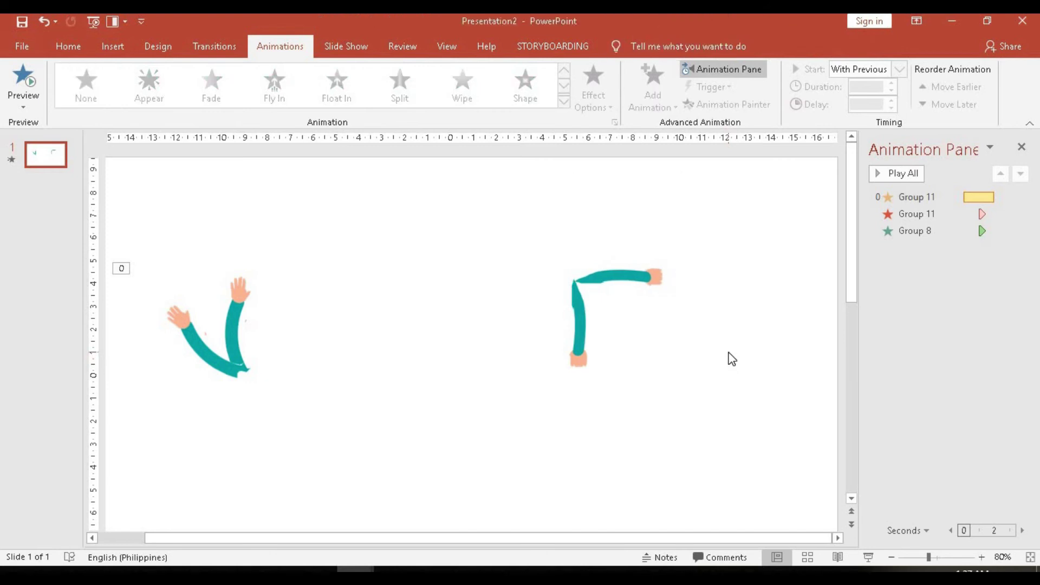
Step: Rotate the downward arm group counterclockwise until it points diagonally below the horizontal arm
{"action": "left_click", "coordinate": [580, 360]}
{"action": "left_click_drag", "start_coordinate": [574, 155], "coordinate": [499, 220]}
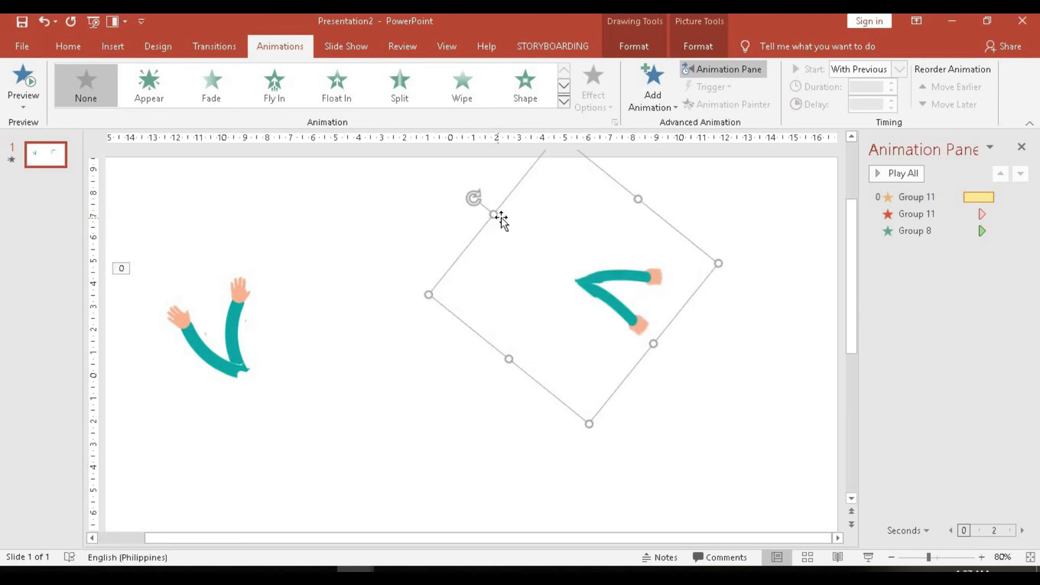
{"action": "left_click", "coordinate": [705, 360]}
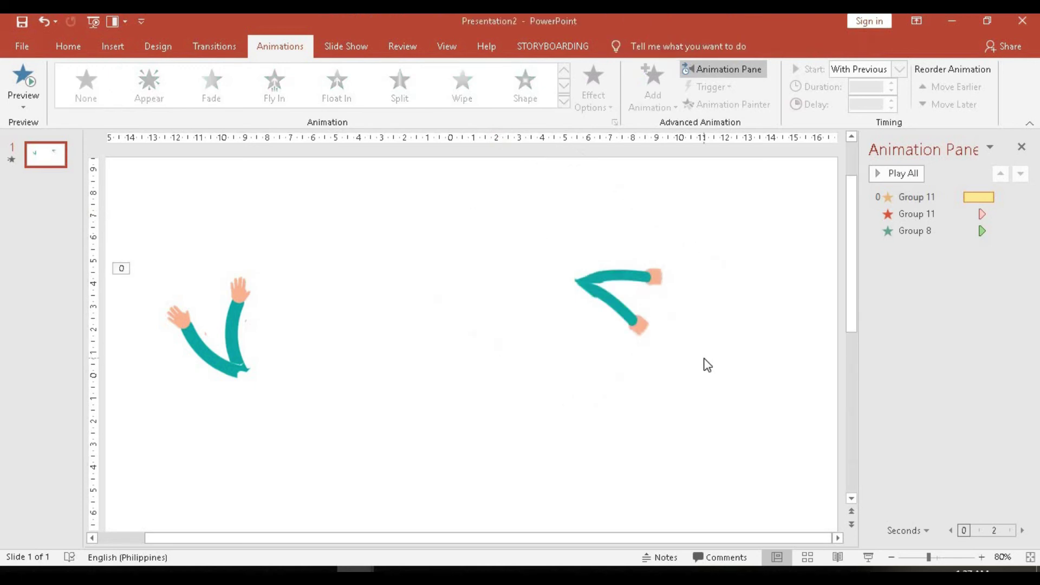
Step: Apply the Spin emphasis animation to the diagonal arm group and set its direction to counterclockwise
{"action": "left_click", "coordinate": [635, 323]}
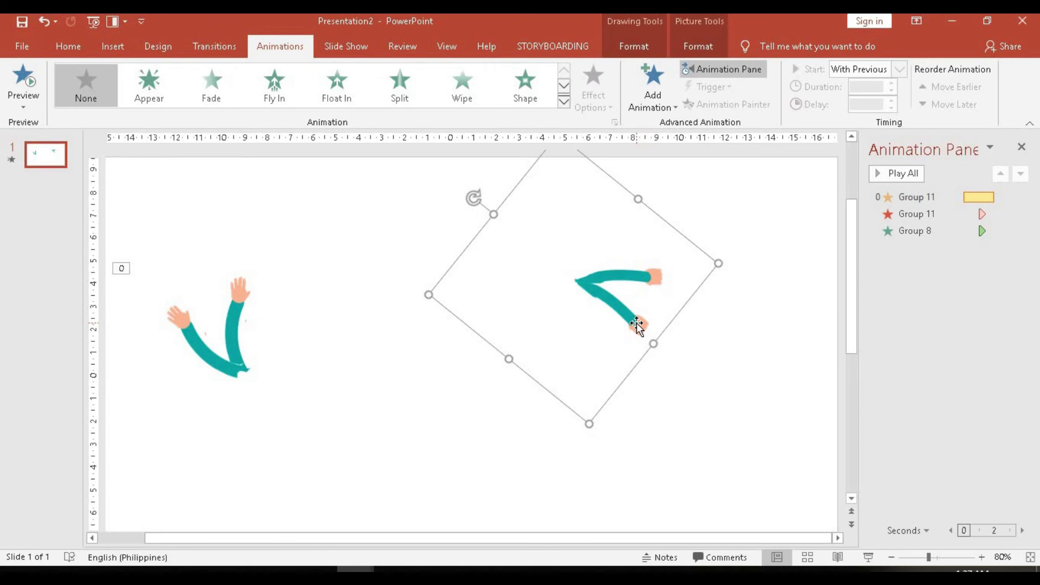
{"action": "left_click", "coordinate": [564, 101]}
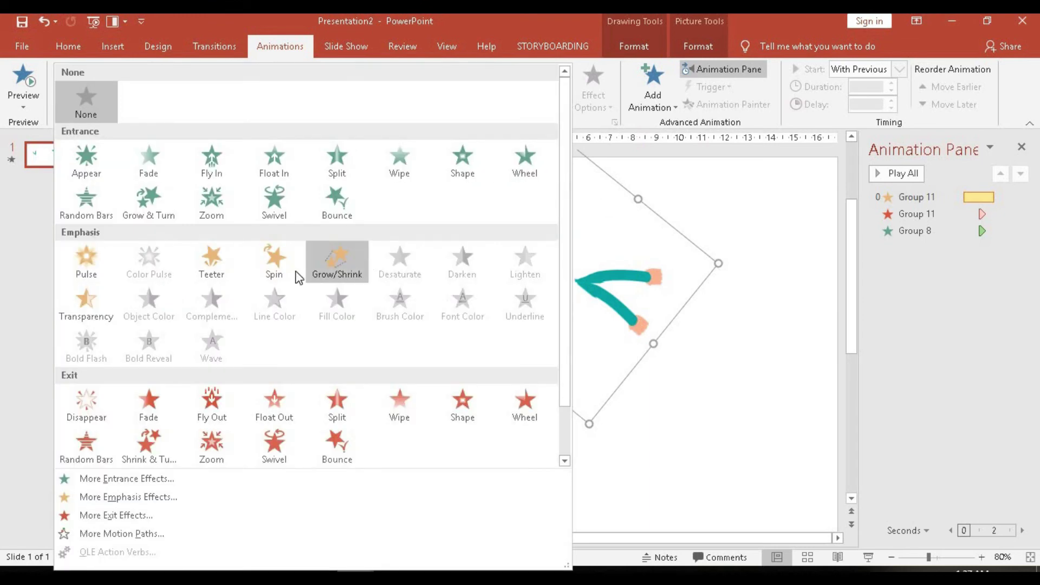
{"action": "left_click", "coordinate": [268, 272]}
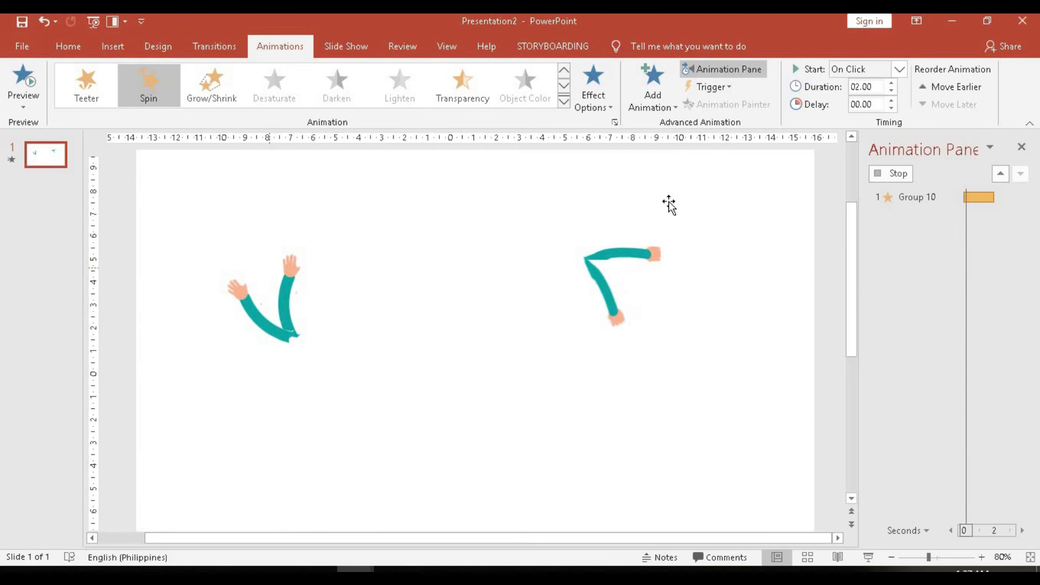
{"action": "left_click", "coordinate": [652, 98]}
{"action": "left_click", "coordinate": [593, 97]}
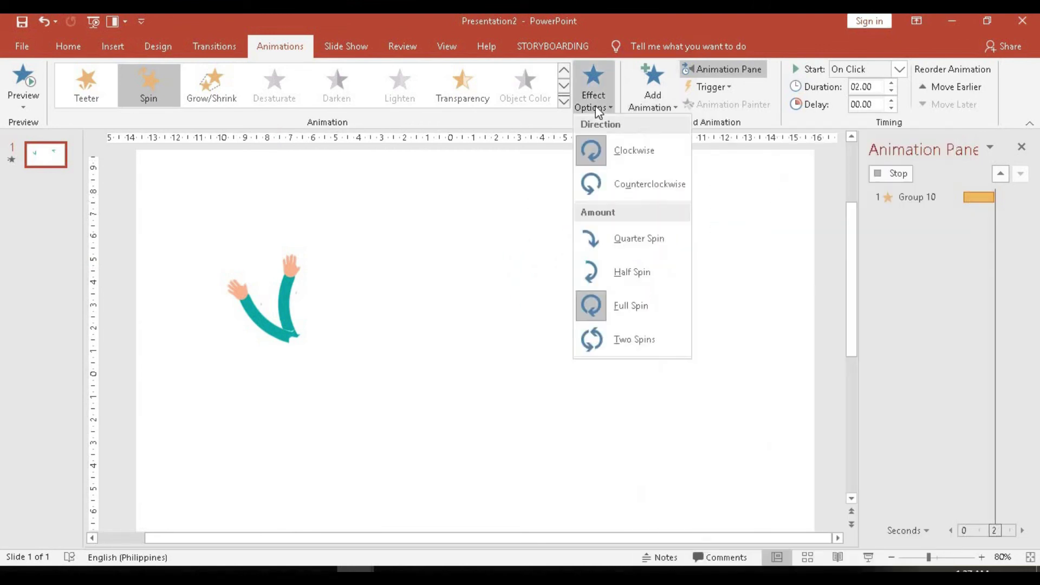
{"action": "left_click", "coordinate": [597, 178]}
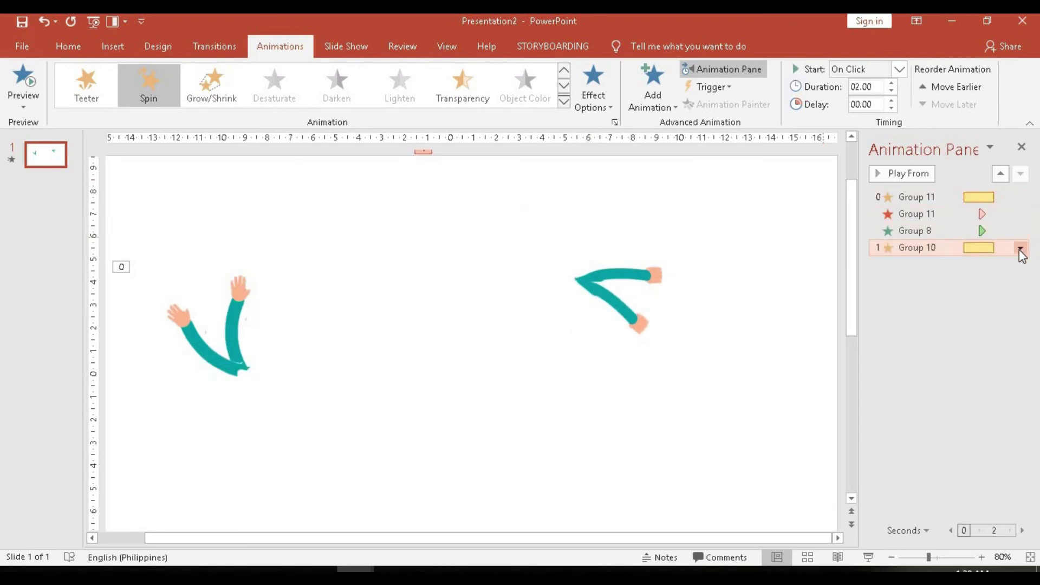
Step: Set the diagonal arm's spin to start With Previous with a 1-second delay
{"action": "left_click", "coordinate": [1020, 248]}
{"action": "left_click", "coordinate": [901, 69]}
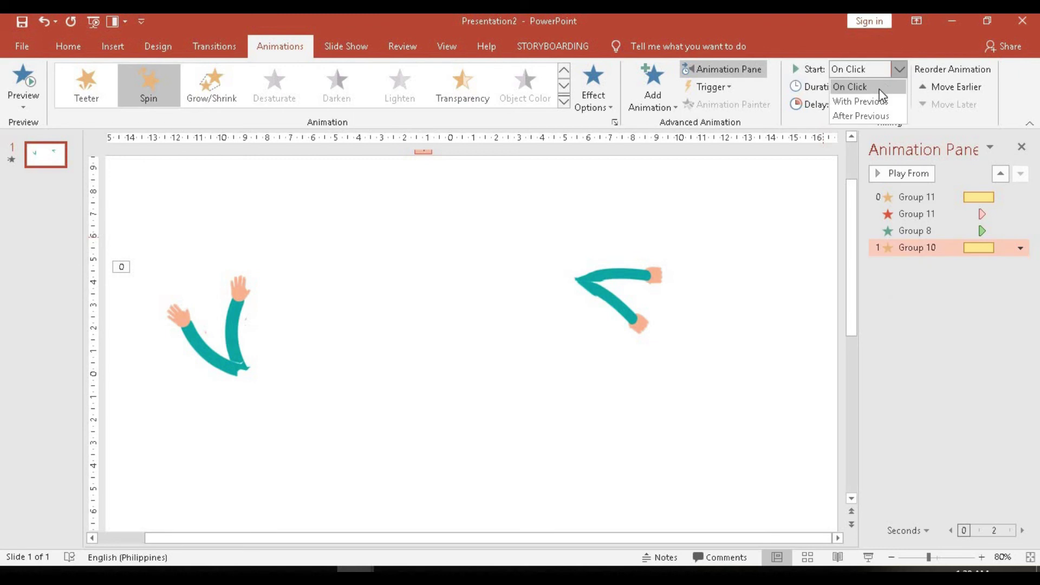
{"action": "left_click", "coordinate": [866, 99]}
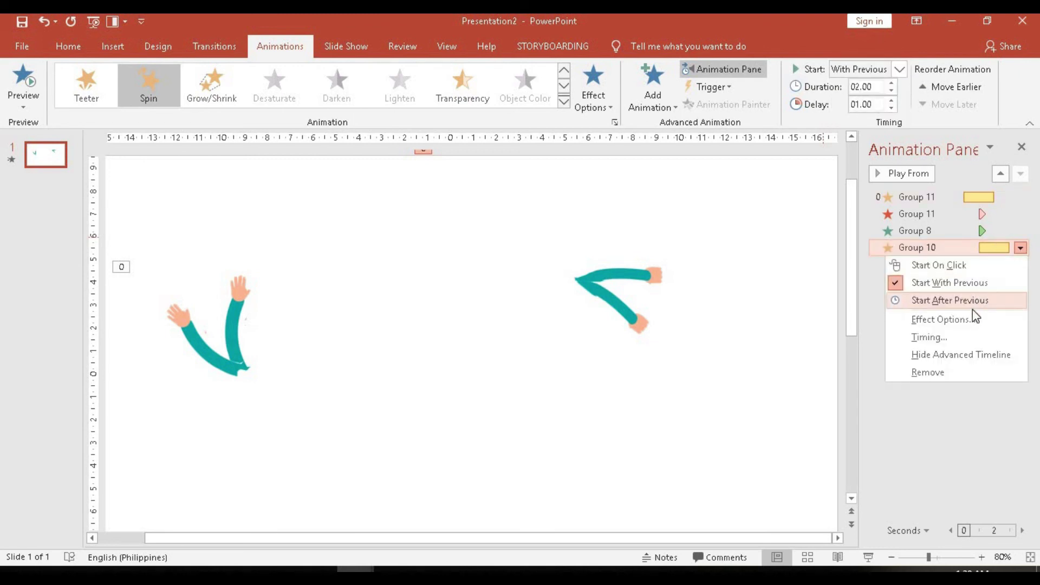
Step: Set the diagonal arm's spin amount to a quarter spin counterclockwise in its effect options
{"action": "left_click", "coordinate": [921, 319]}
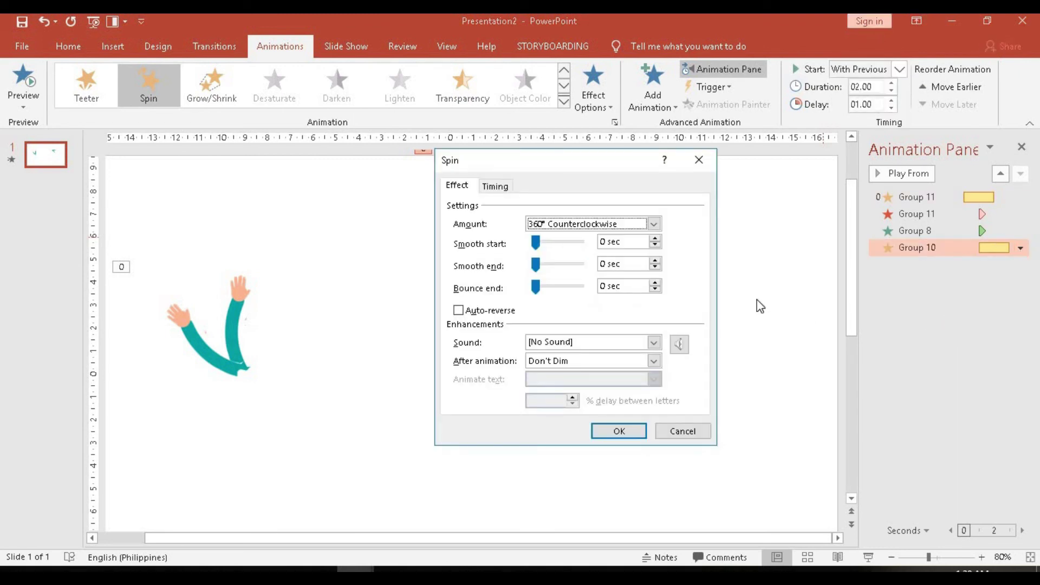
{"action": "left_click", "coordinate": [654, 224]}
{"action": "left_click", "coordinate": [610, 240]}
{"action": "left_click", "coordinate": [625, 433]}
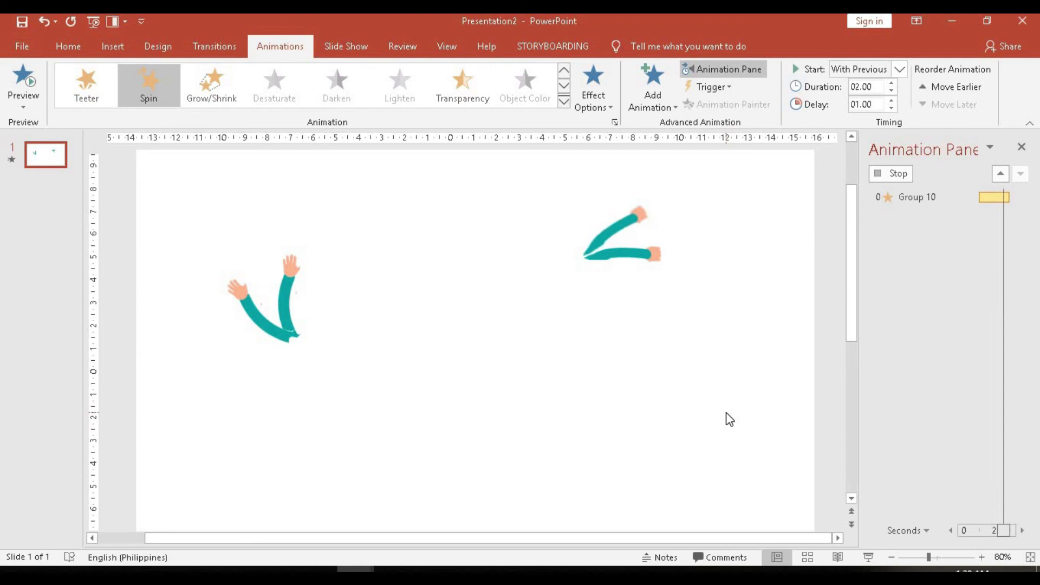
Step: Add a Disappear exit animation to the diagonal arm group
{"action": "left_click", "coordinate": [653, 101]}
{"action": "scroll", "coordinate": [706, 274], "scroll_direction": "down", "scroll_amount": 3}
{"action": "scroll", "coordinate": [711, 274], "scroll_direction": "down", "scroll_amount": 2}
{"action": "left_click", "coordinate": [659, 258]}
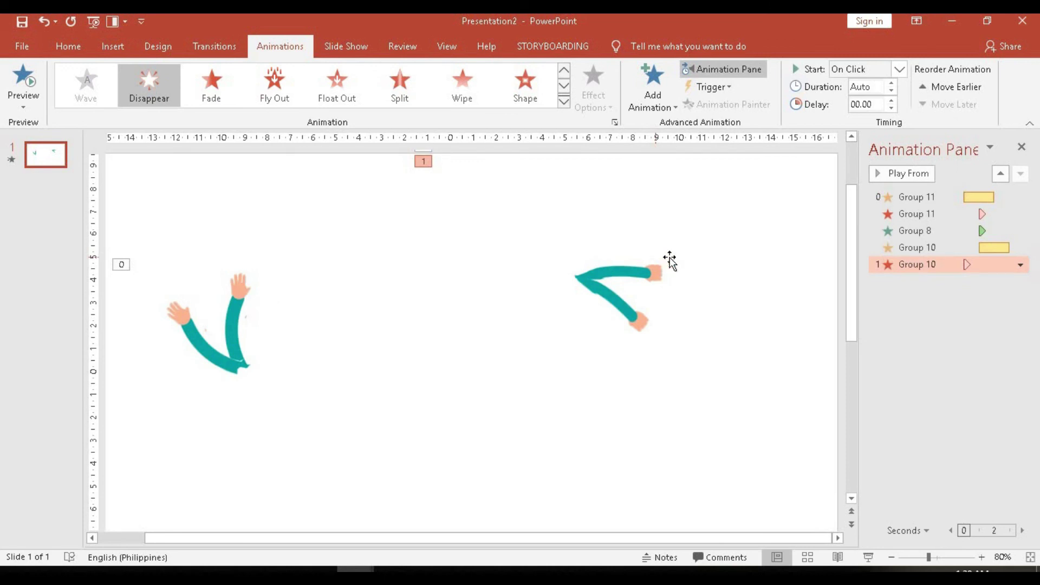
Step: Set the diagonal arm's Disappear animation to start With Previous with a 1.5-second delay
{"action": "left_click", "coordinate": [894, 70]}
{"action": "left_click", "coordinate": [863, 99]}
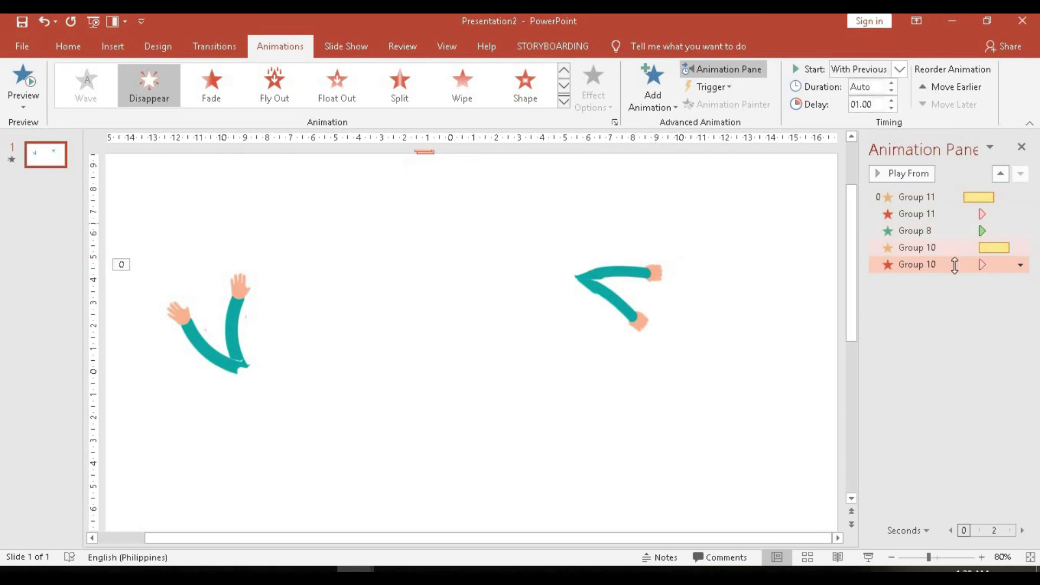
{"action": "left_click", "coordinate": [998, 247]}
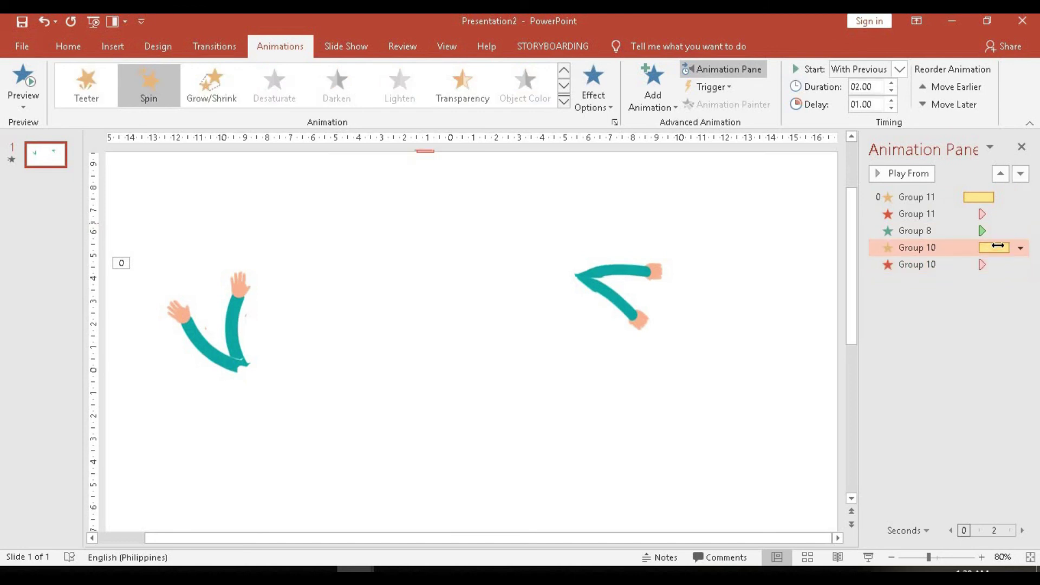
{"action": "left_click", "coordinate": [988, 265]}
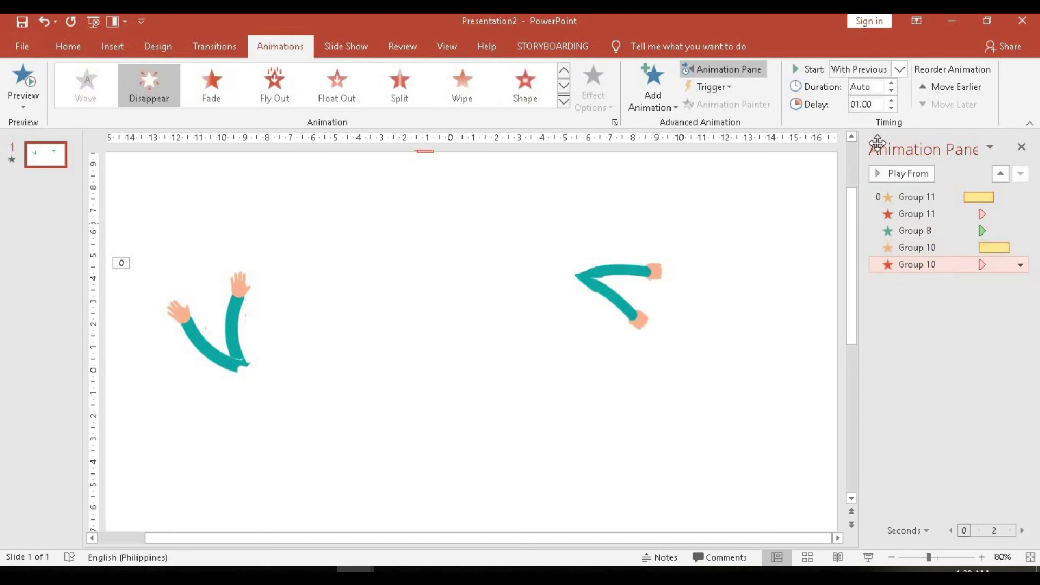
{"action": "double_click", "coordinate": [869, 105]}
{"action": "type", "text": "1.5"}
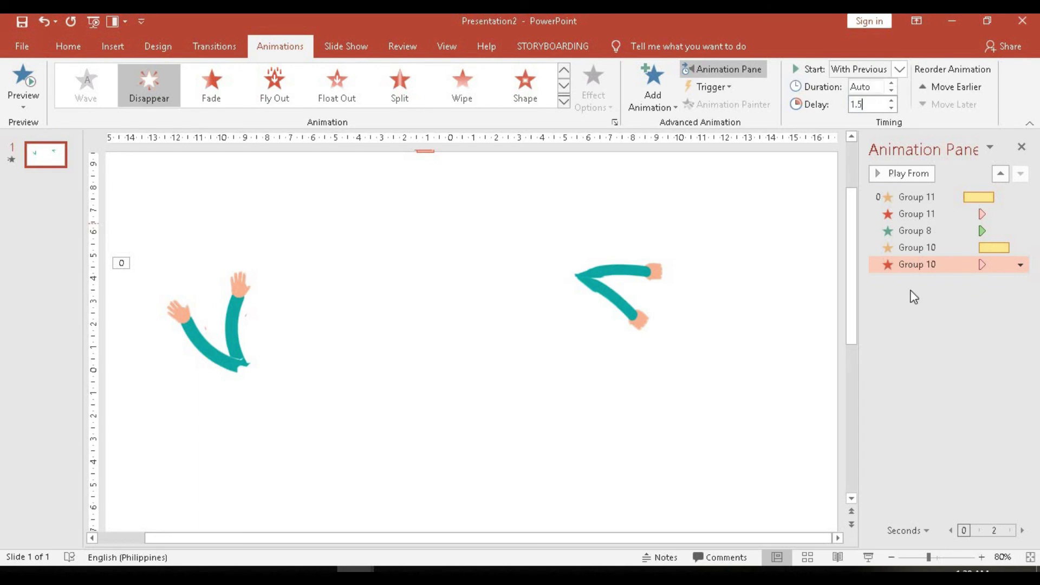
{"action": "left_click", "coordinate": [915, 322]}
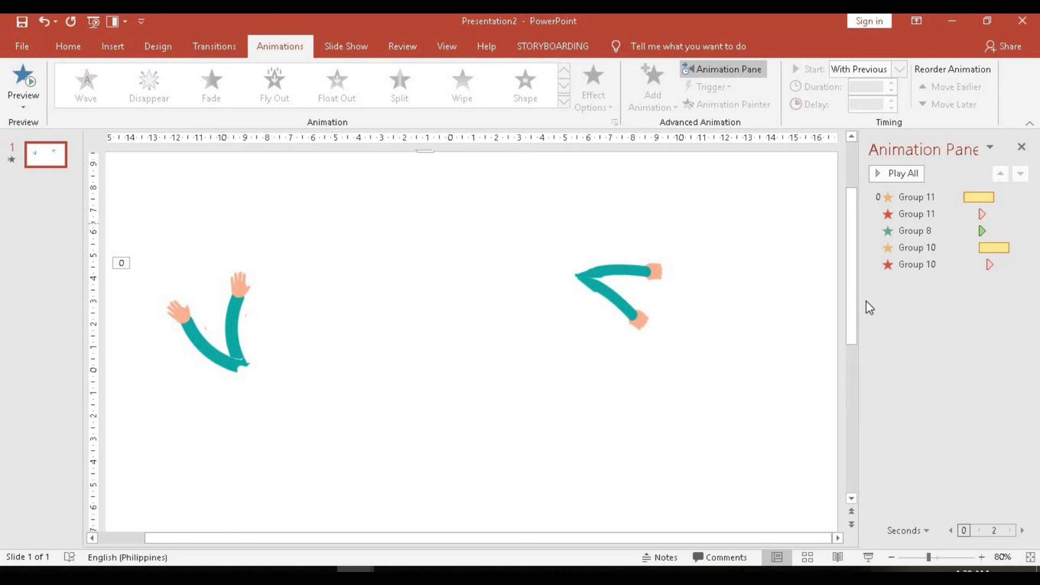
Step: Add an Appear entrance animation starting With Previous to the horizontal fist-arm group, and play the slide show from the beginning
{"action": "left_click", "coordinate": [642, 273]}
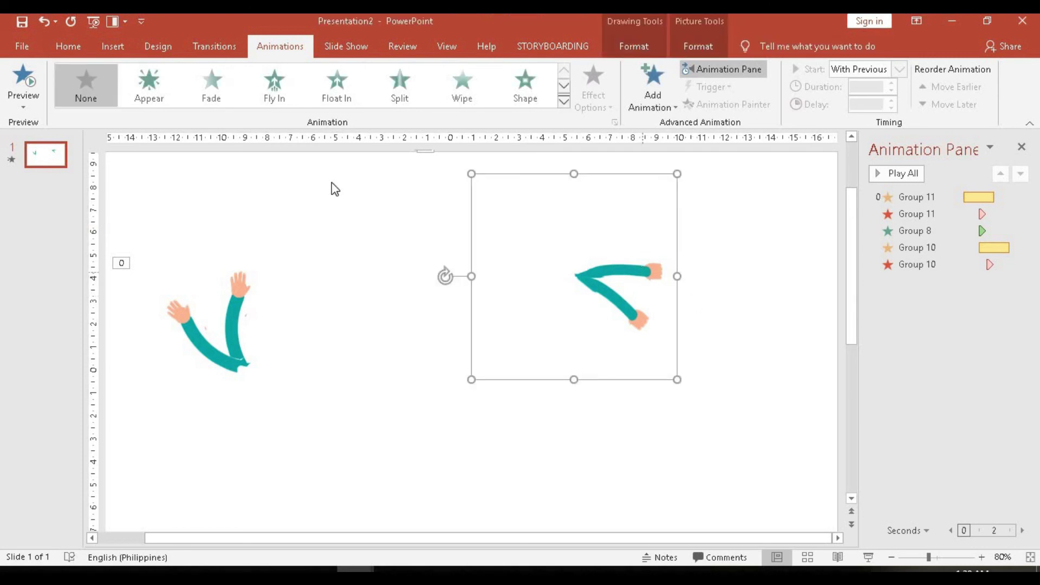
{"action": "left_click", "coordinate": [147, 85]}
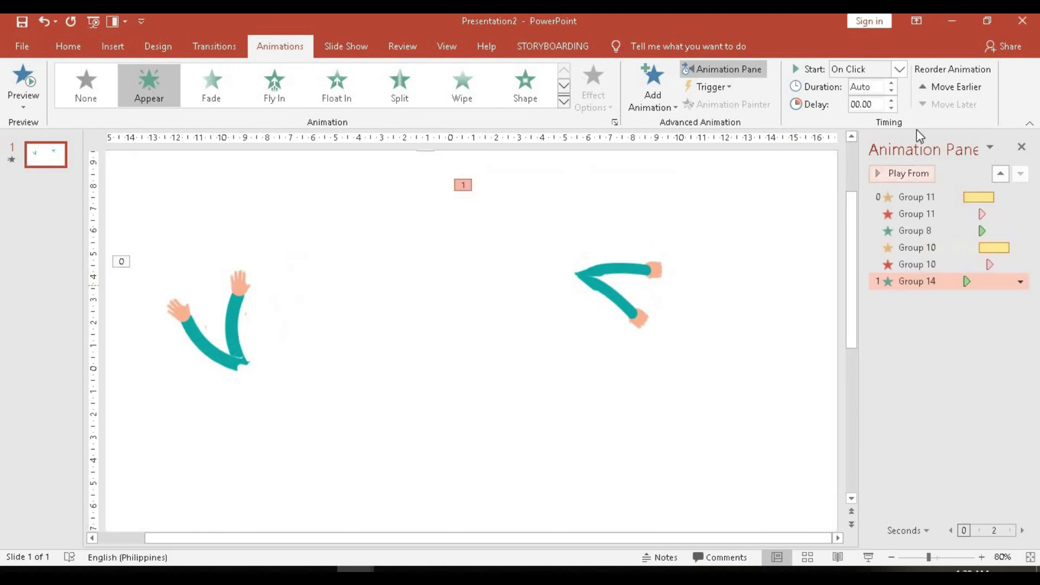
{"action": "left_click", "coordinate": [899, 70]}
{"action": "left_click", "coordinate": [865, 100]}
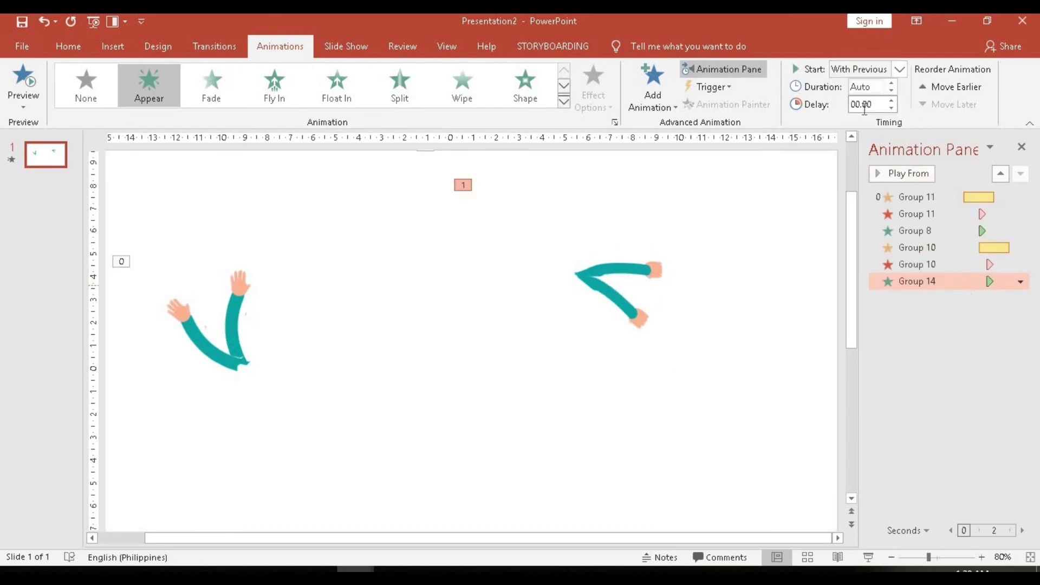
{"action": "left_click", "coordinate": [960, 325]}
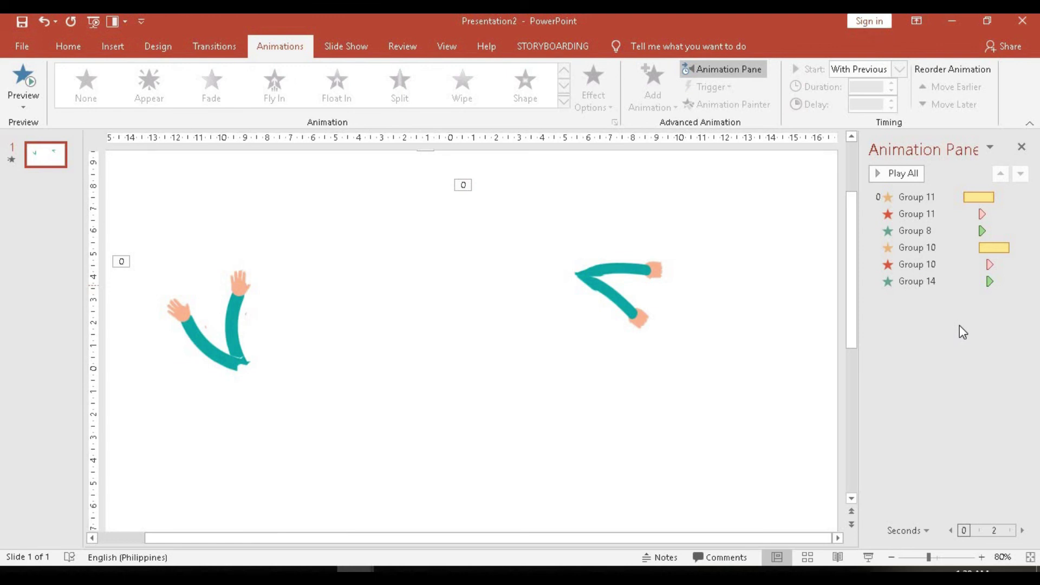
{"action": "key", "text": "F5"}
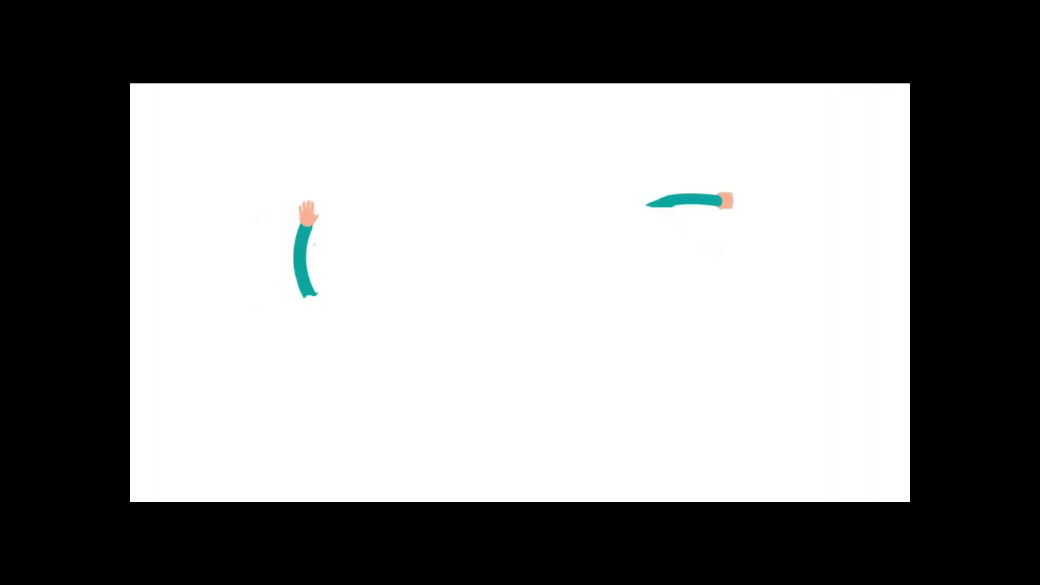